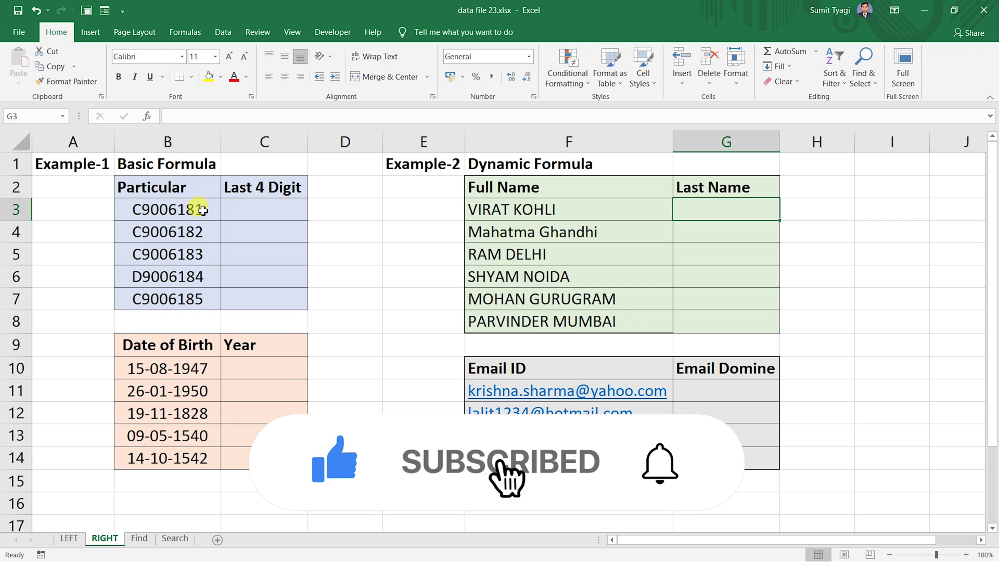
# Step: Enter =RIGHT(B3,4) in C3 and fill it down to C7, giving 6181 to 6185
pyautogui.click(235, 208)
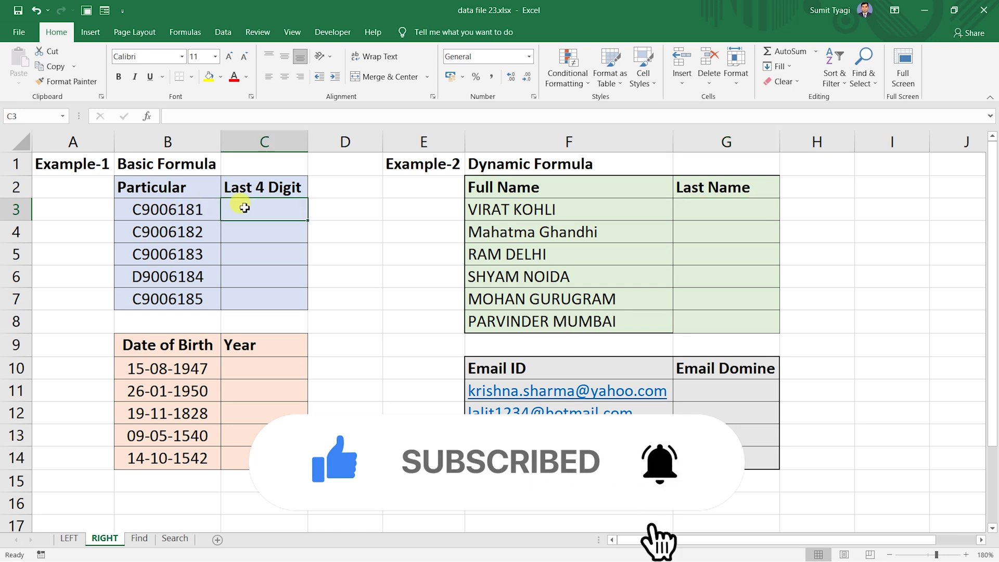
pyautogui.write('=ri')
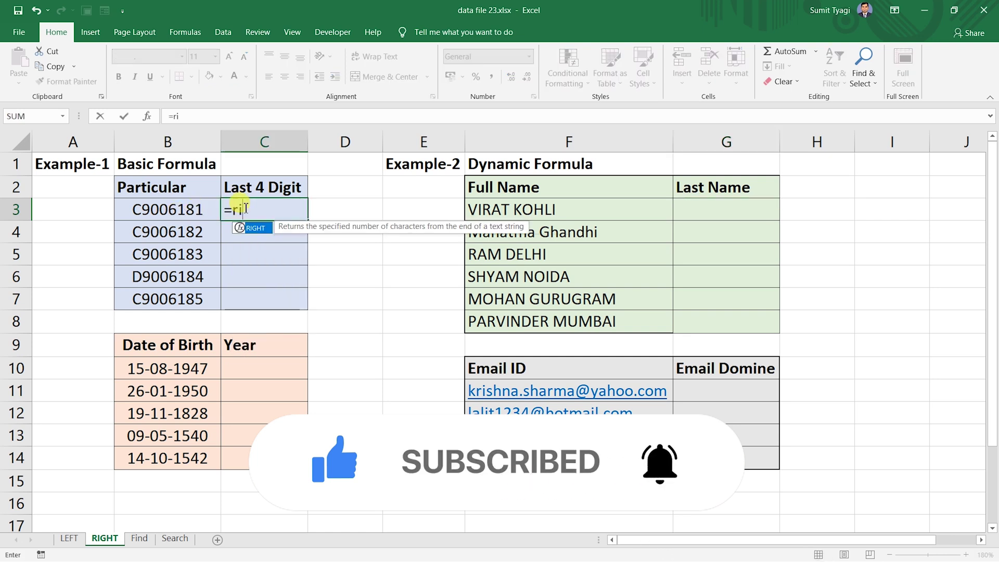
pyautogui.write('ght')
pyautogui.press('Tab')
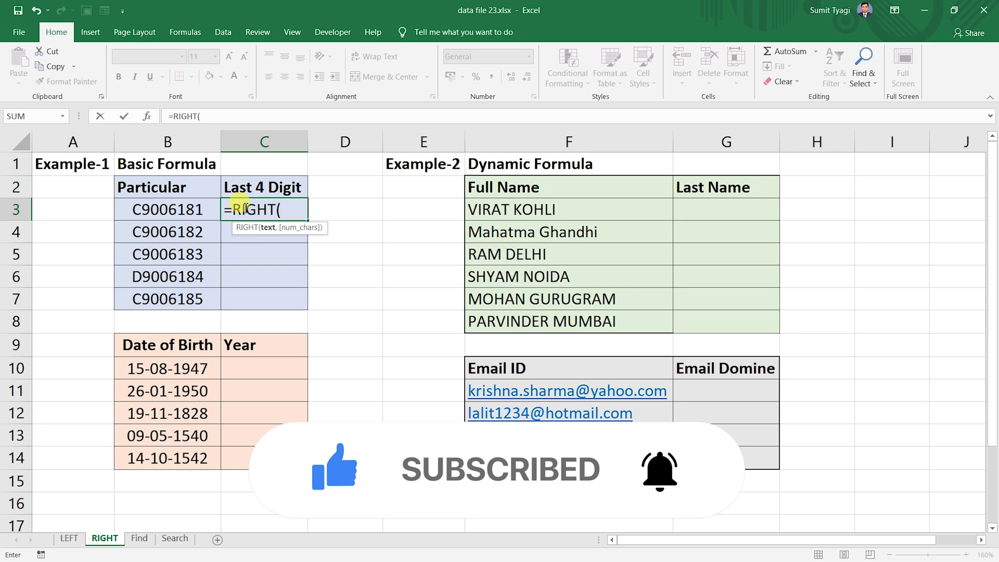
pyautogui.press('Left')
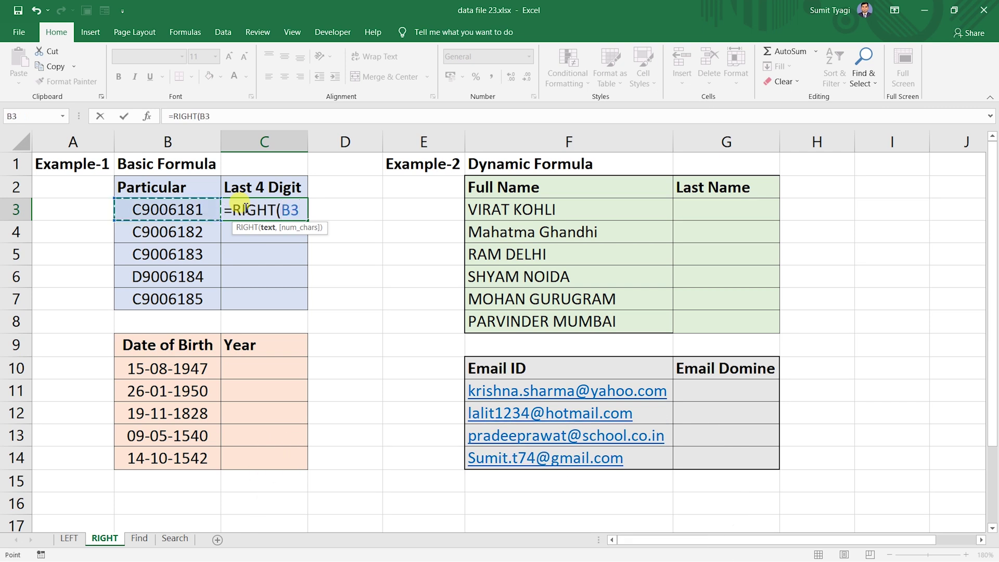
pyautogui.write(',')
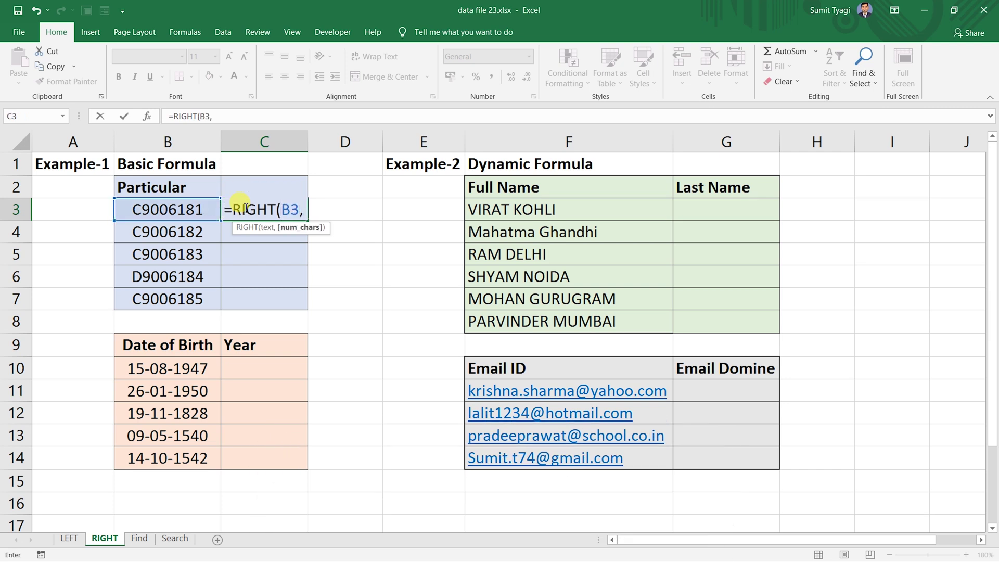
pyautogui.write('4')
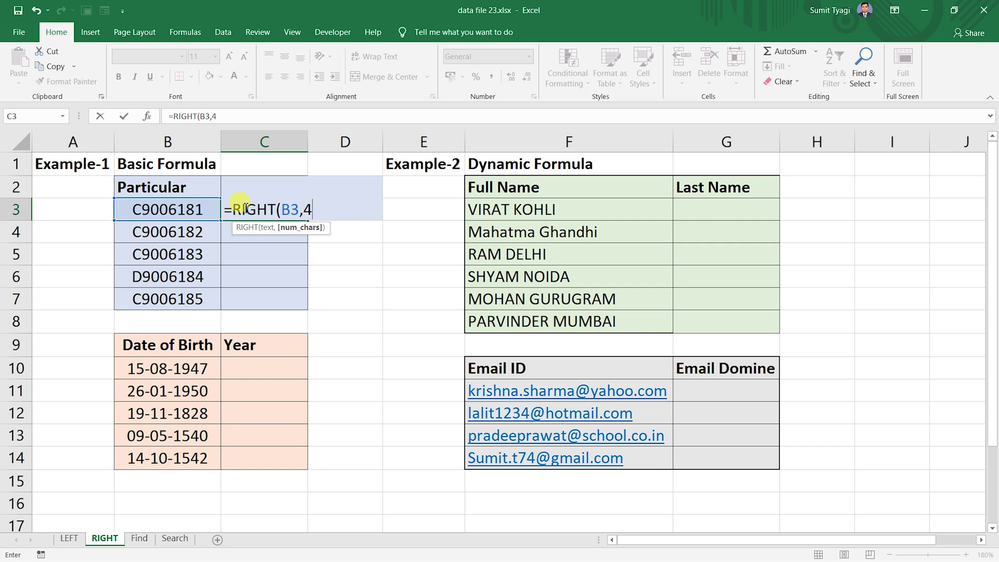
pyautogui.press('Return')
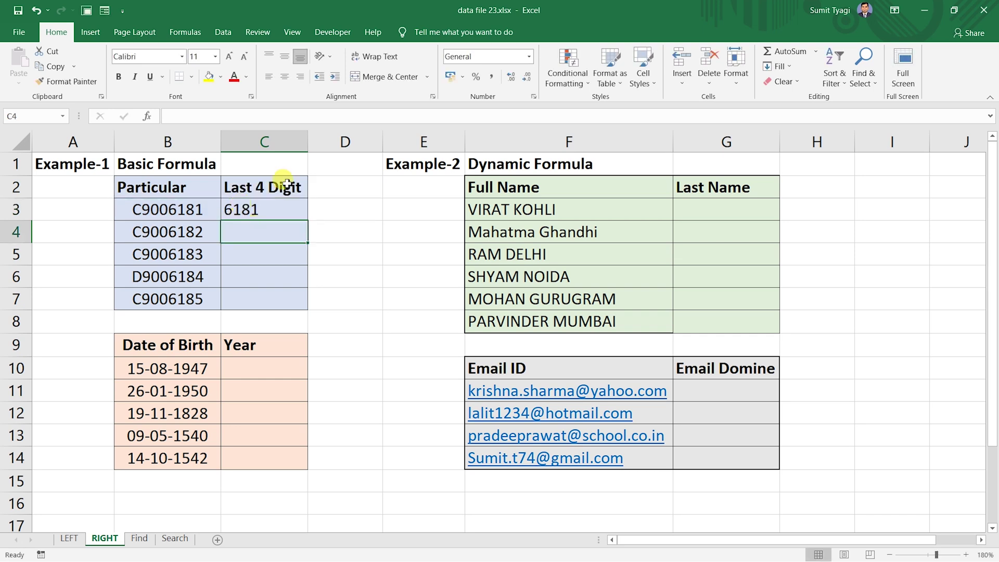
pyautogui.click(267, 209)
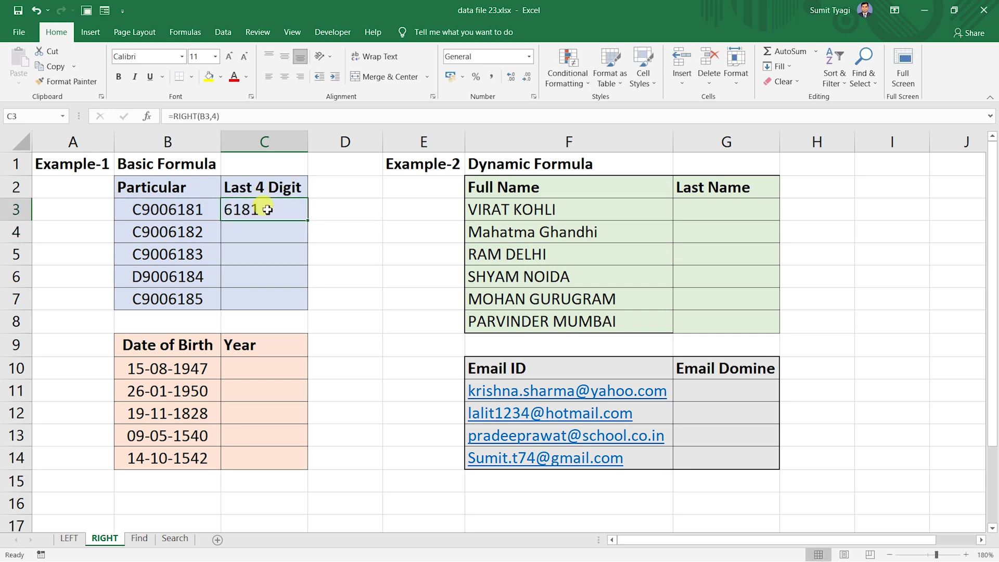
pyautogui.doubleClick(310, 222)
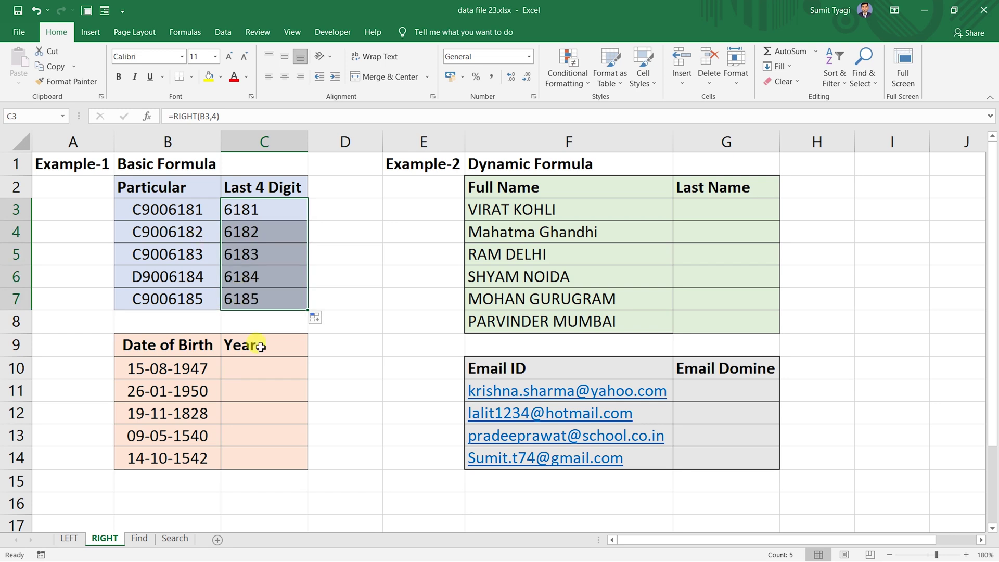
# Step: Enter =RIGHT(B10,4) in C10 and copy it down to C14 to pull each birth year
pyautogui.click(267, 372)
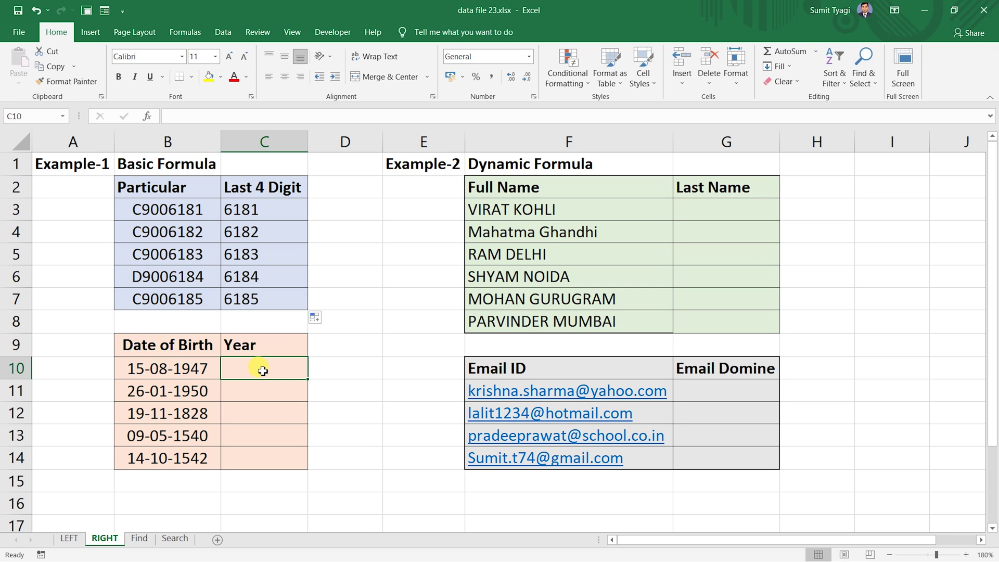
pyautogui.write('=ri')
pyautogui.press('Tab')
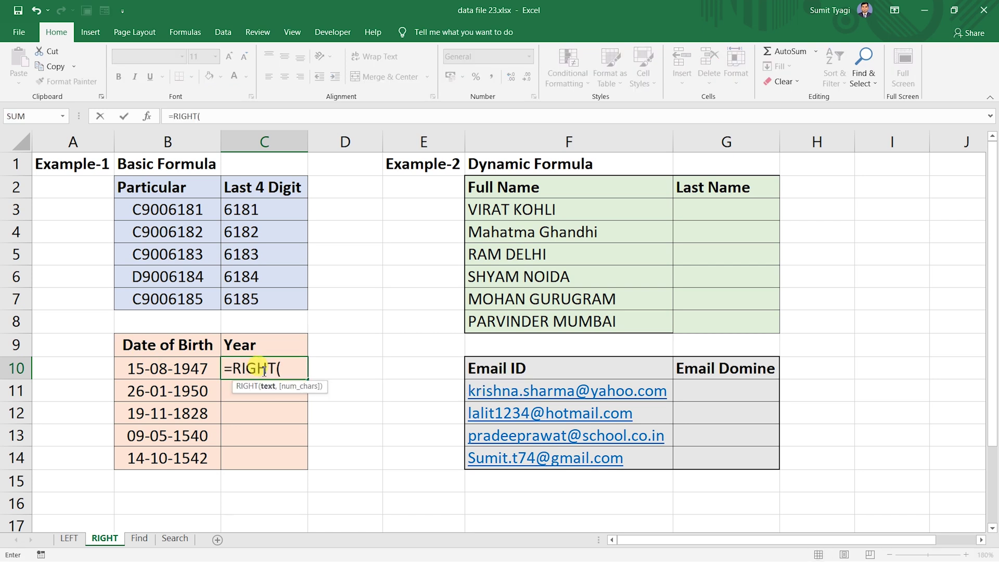
pyautogui.press('Left')
pyautogui.write(',')
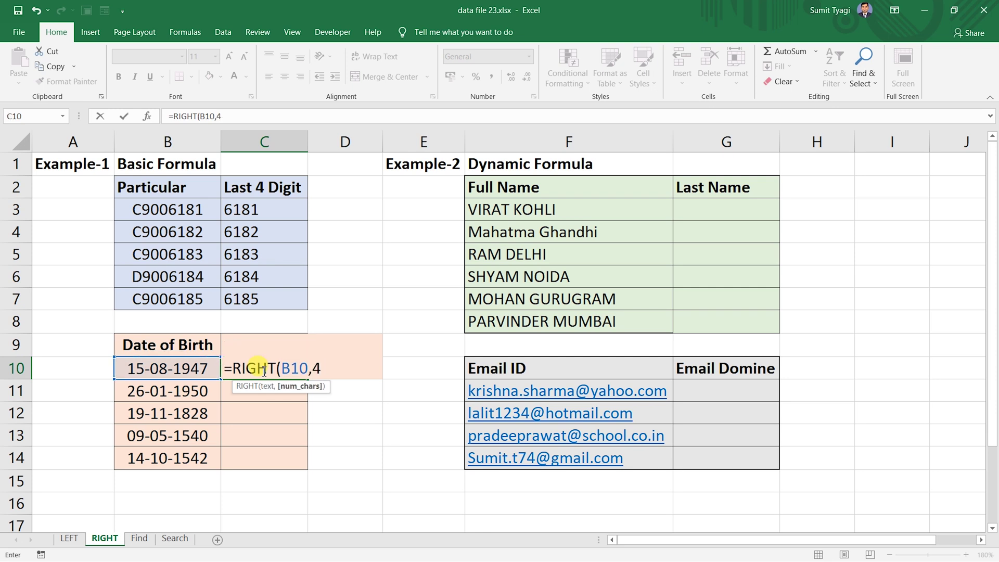
pyautogui.press('Return')
pyautogui.click(263, 371)
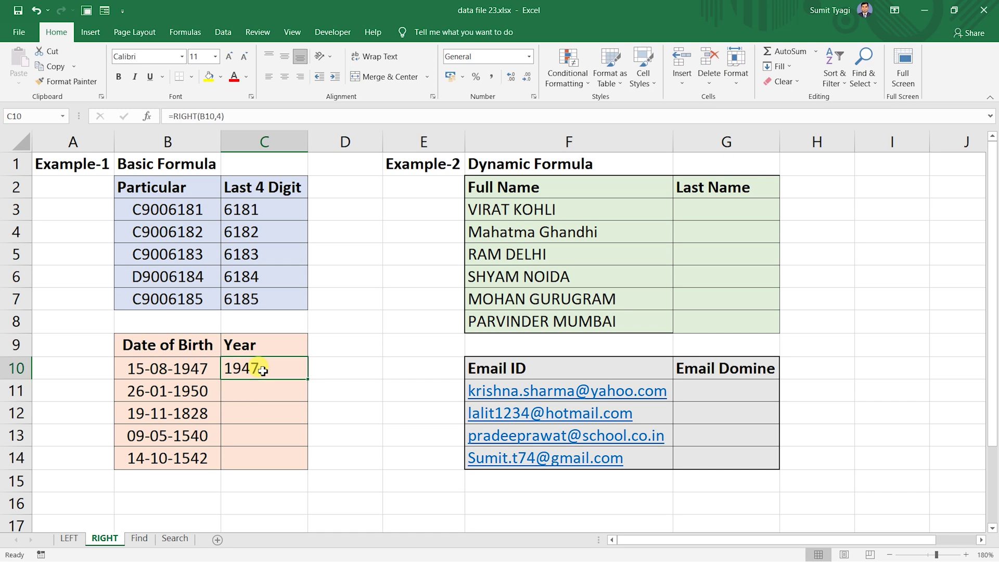
pyautogui.moveTo(308, 381); pyautogui.dragTo(297, 470)
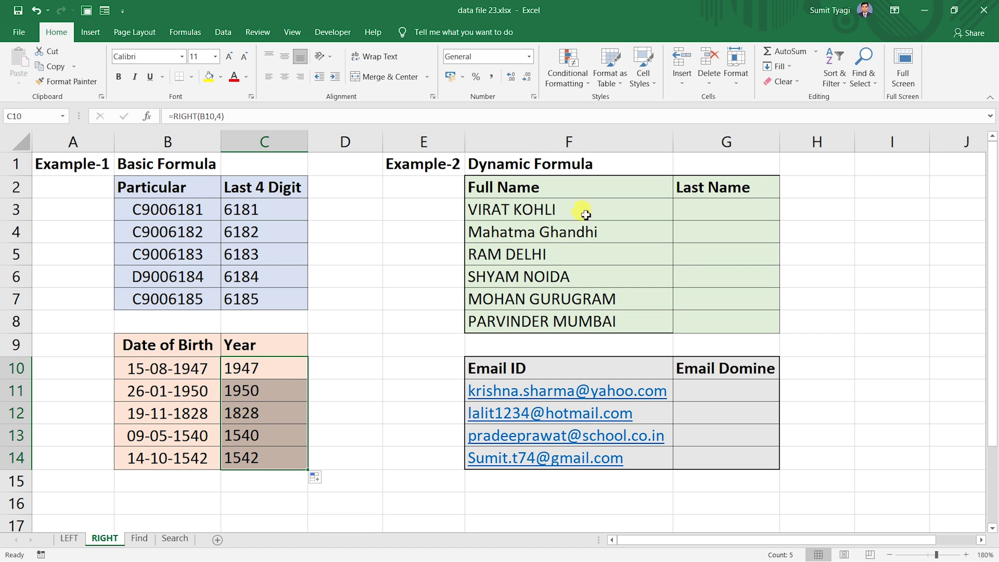
# Step: Enter =RIGHT(F3,5) in G3 to return KOHLI from VIRAT KOHLI
pyautogui.click(709, 212)
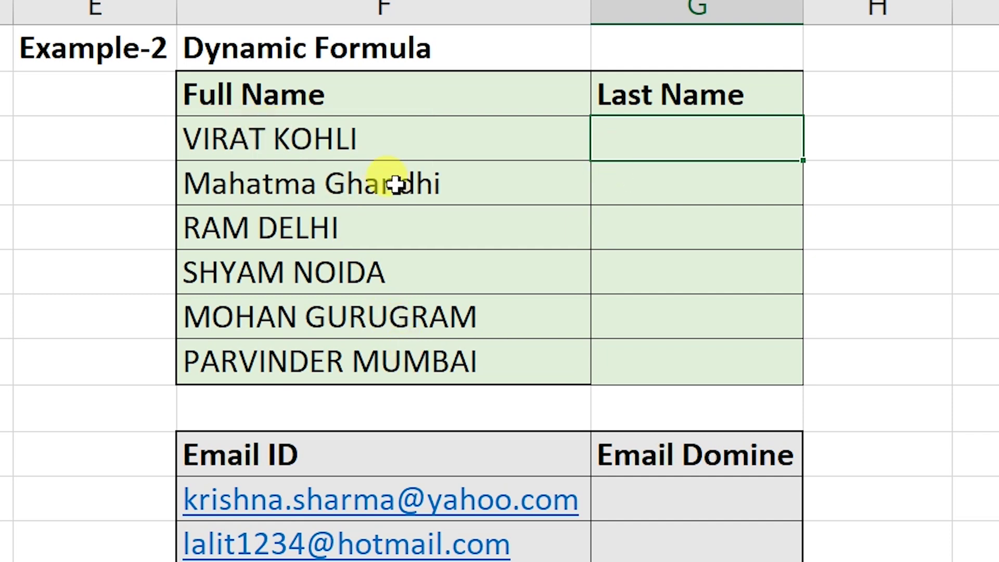
pyautogui.write('=')
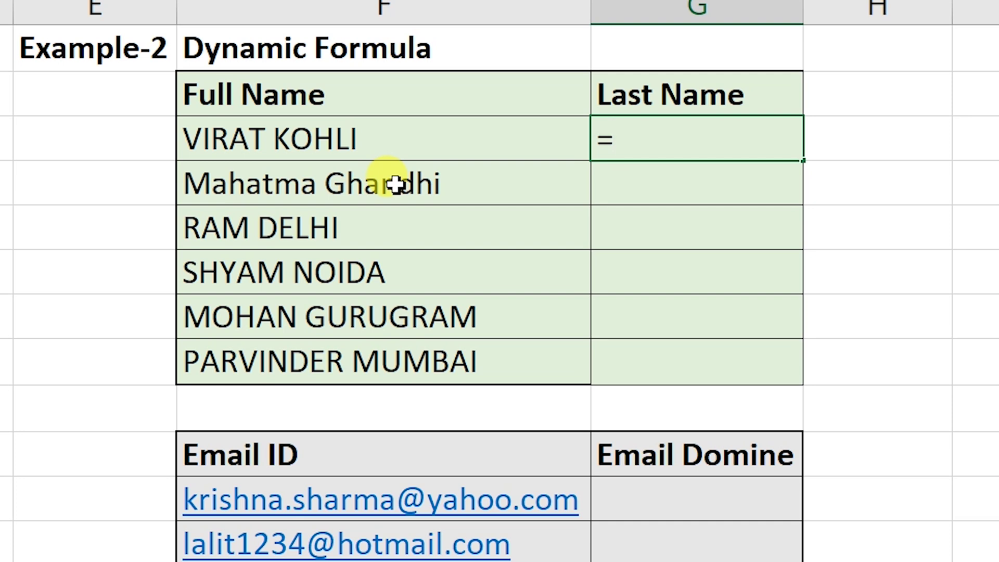
pyautogui.write('r')
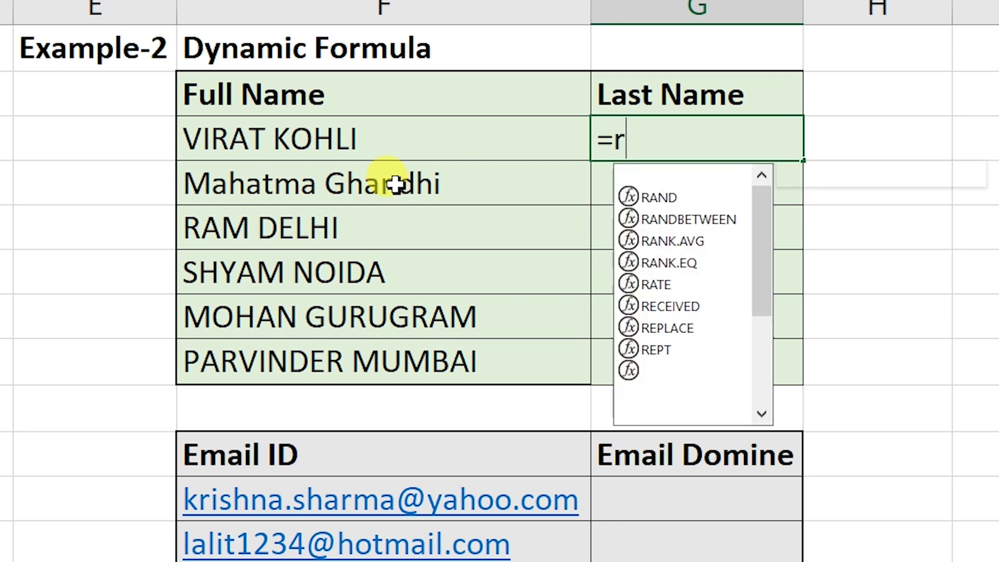
pyautogui.write('ig')
pyautogui.press('Tab')
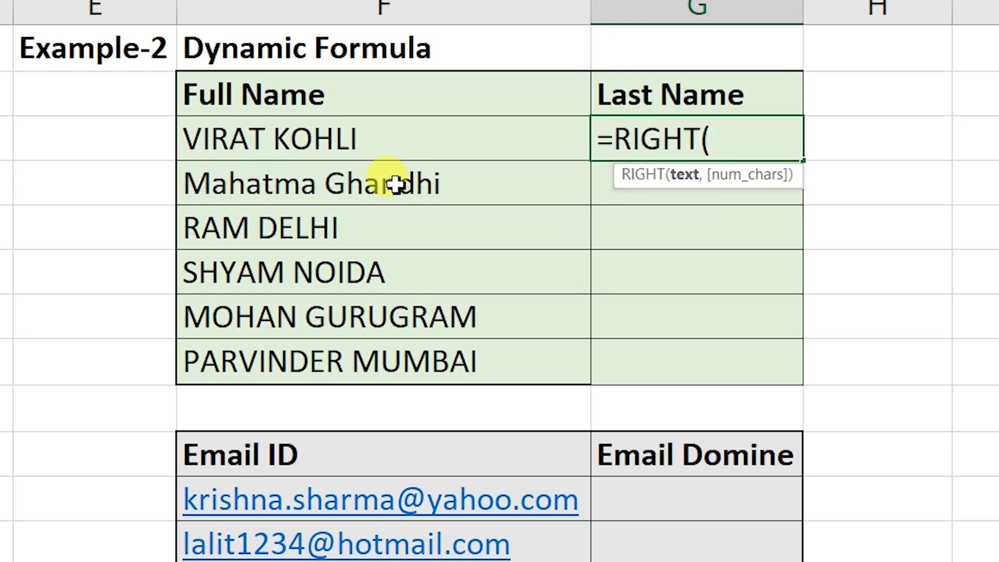
pyautogui.press('Left')
pyautogui.write(',')
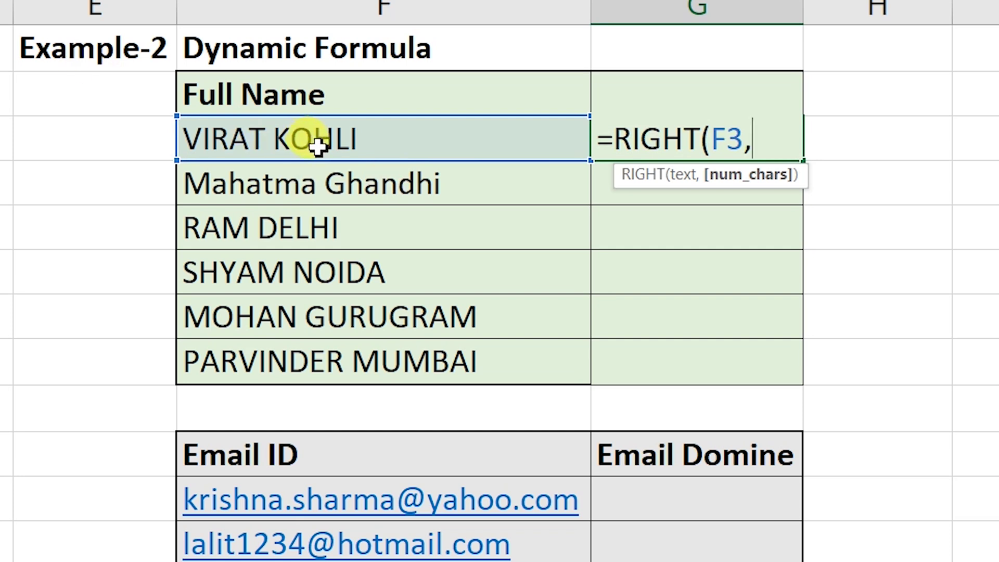
pyautogui.write('5(')
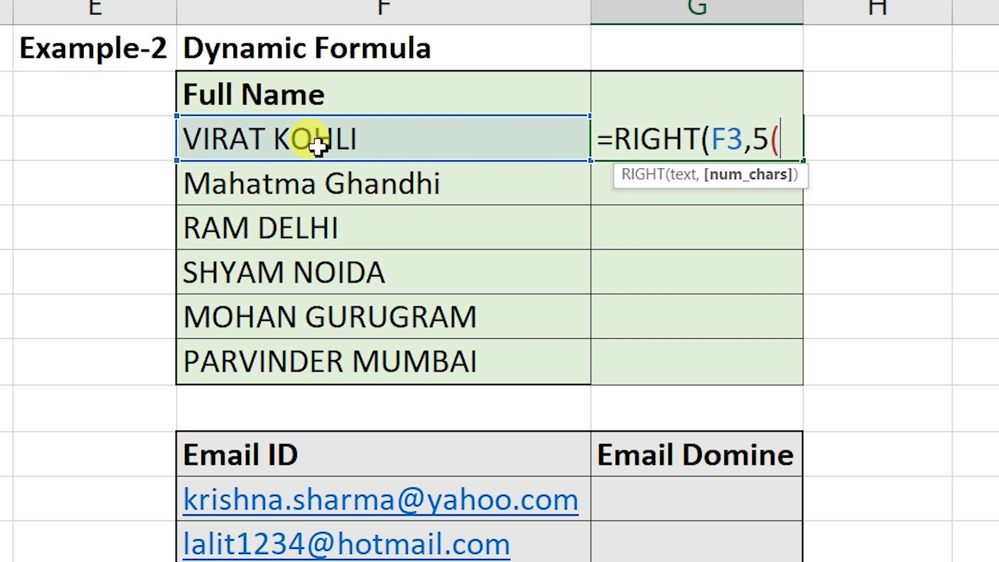
pyautogui.write('+')
pyautogui.press('BackSpace')
pyautogui.press('BackSpace')
pyautogui.write(')')
pyautogui.hotkey('ctrl', 'Return')
pyautogui.press('Return')
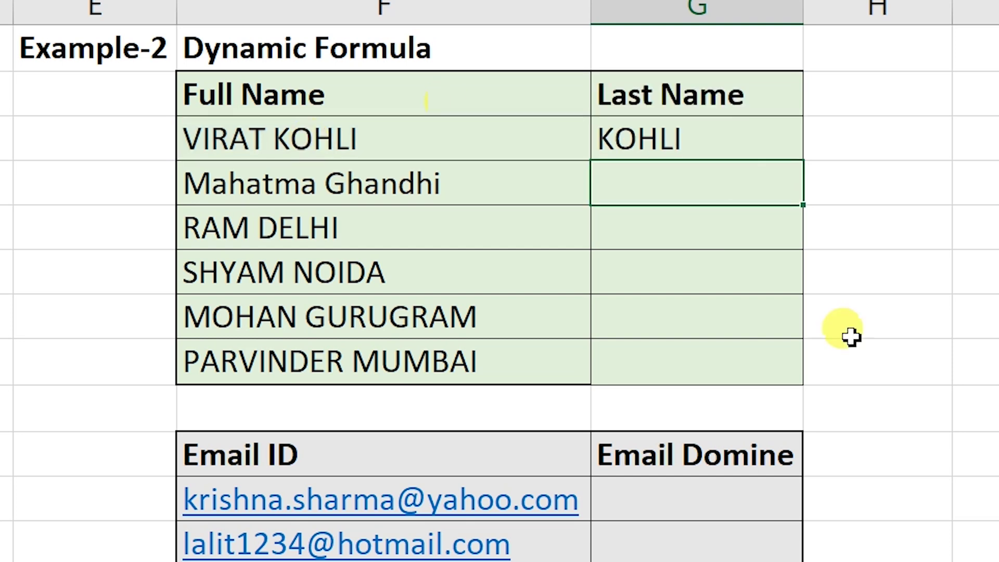
# Step: Copy the formula to G8, clear the truncated results in G4:G8, and reopen G3 for editing
pyautogui.click(691, 138)
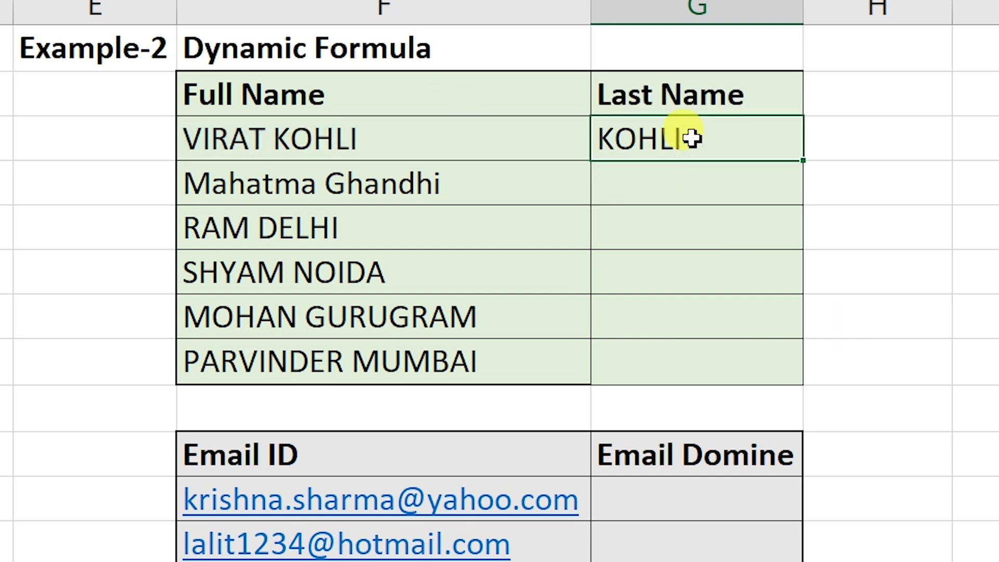
pyautogui.doubleClick(801, 162)
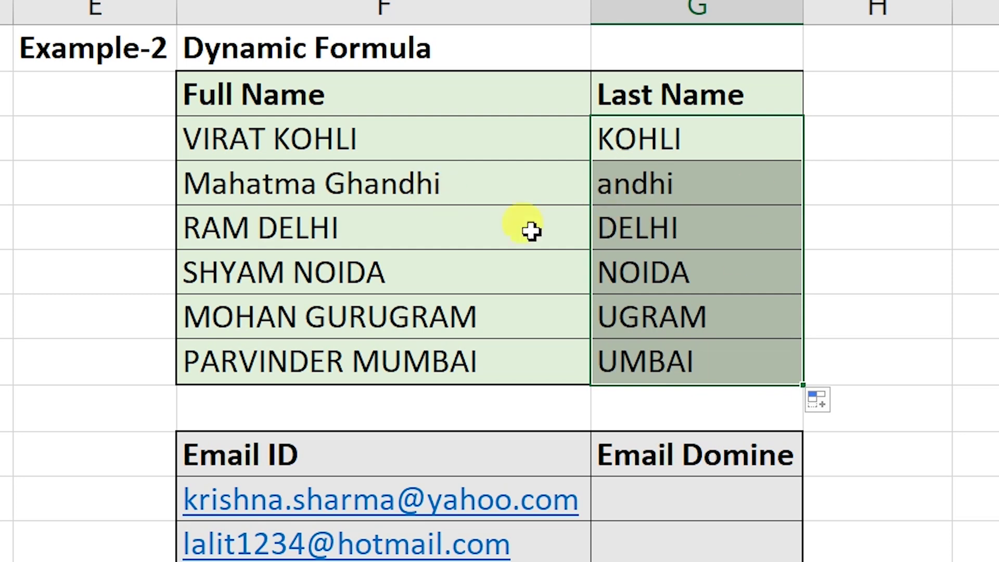
pyautogui.click(660, 171)
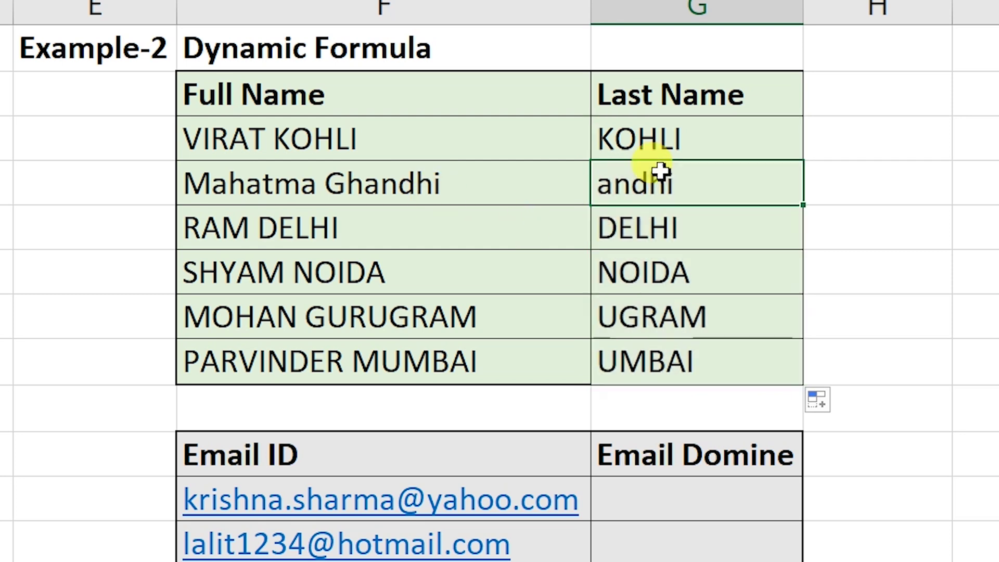
pyautogui.hotkey('shift', 'Down')
pyautogui.hotkey('shift', 'Down')
pyautogui.hotkey('shift', 'Down')
pyautogui.hotkey('shift', 'Down')
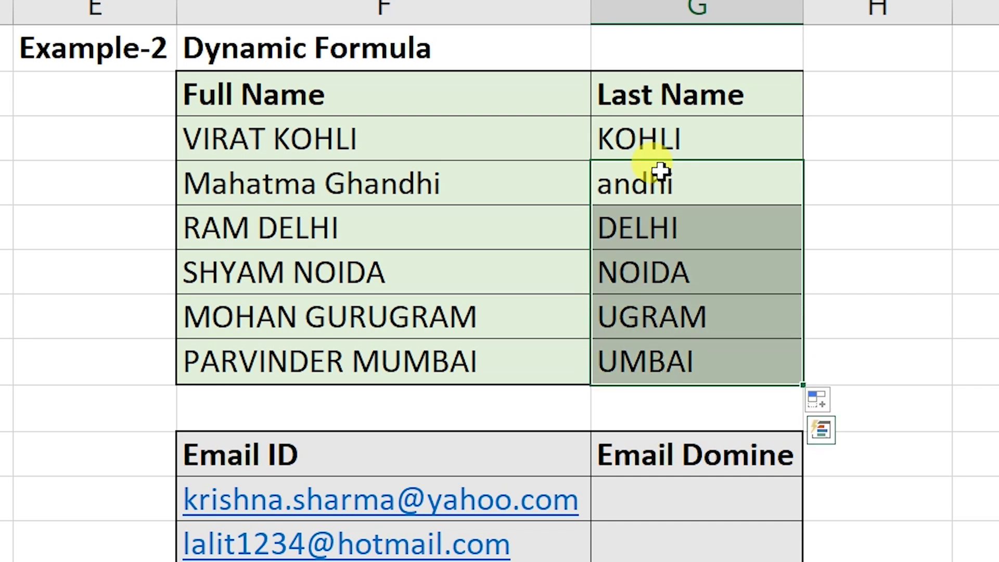
pyautogui.press('Delete')
pyautogui.press('Up')
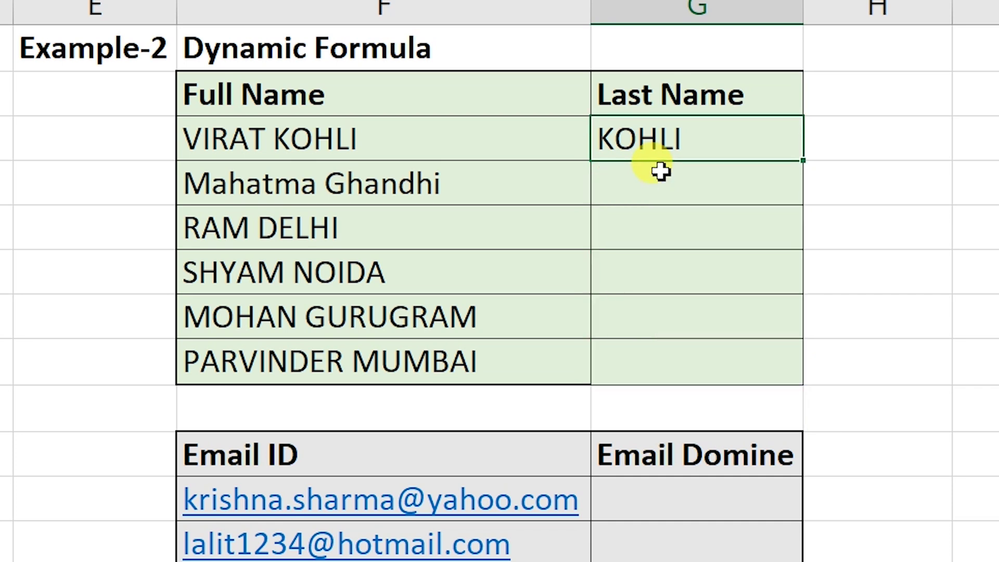
pyautogui.press('F2')
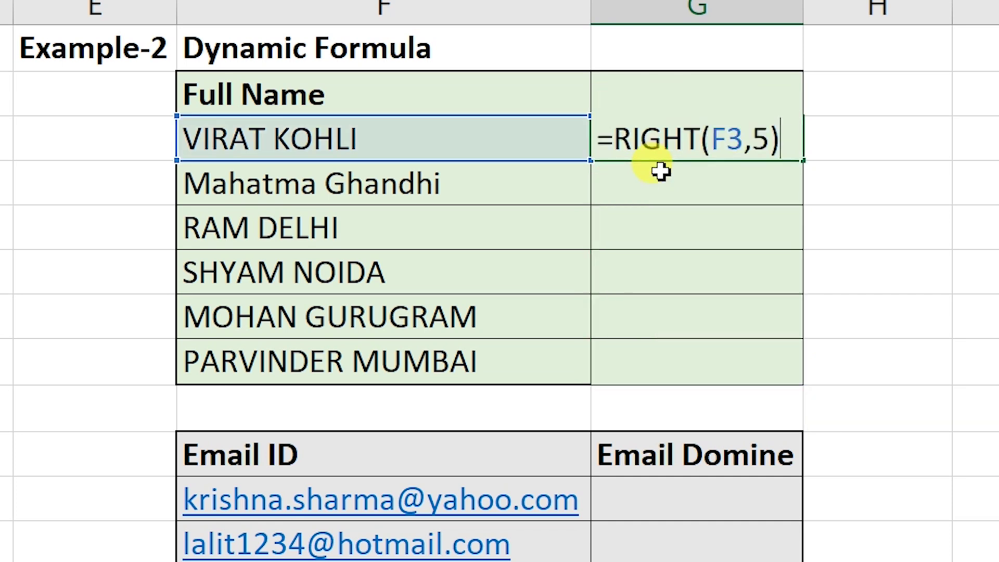
# Step: Change G3 to =RIGHT(F3,LEN(F3)-FIND(" ",F3)) so the last name is found dynamically
pyautogui.press('BackSpace')
pyautogui.press('BackSpace')
pyautogui.press('BackSpace')
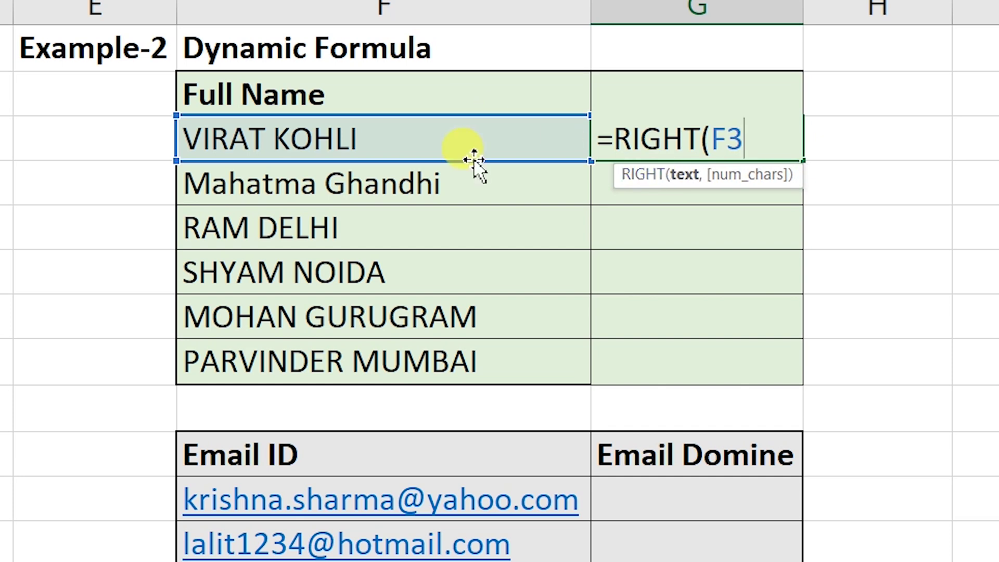
pyautogui.write(',')
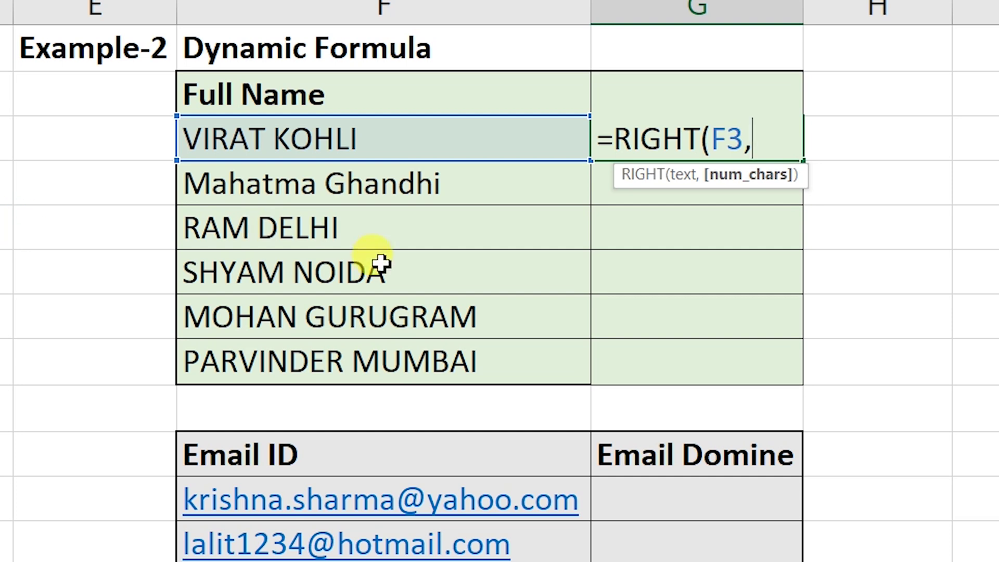
pyautogui.write('len')
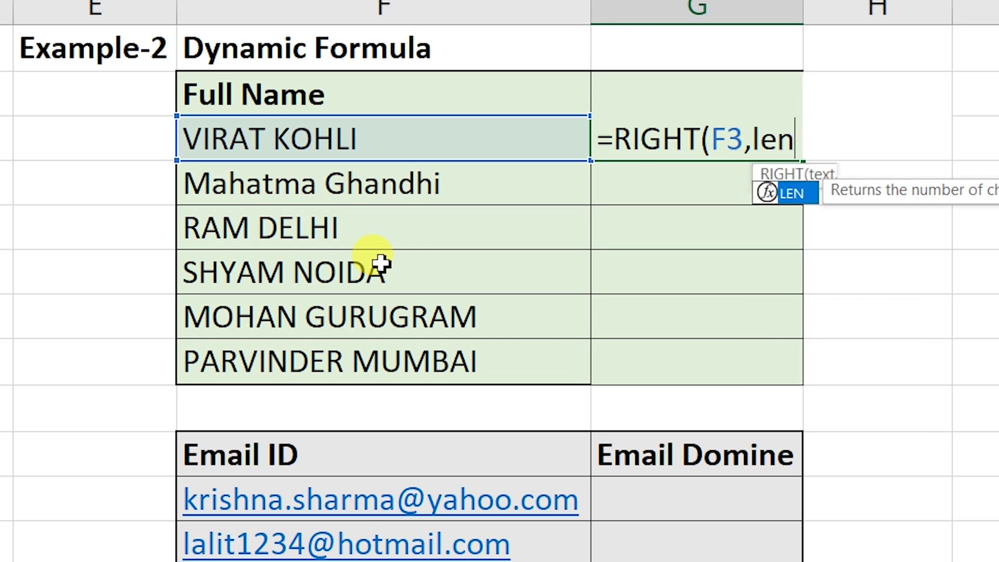
pyautogui.press('Tab')
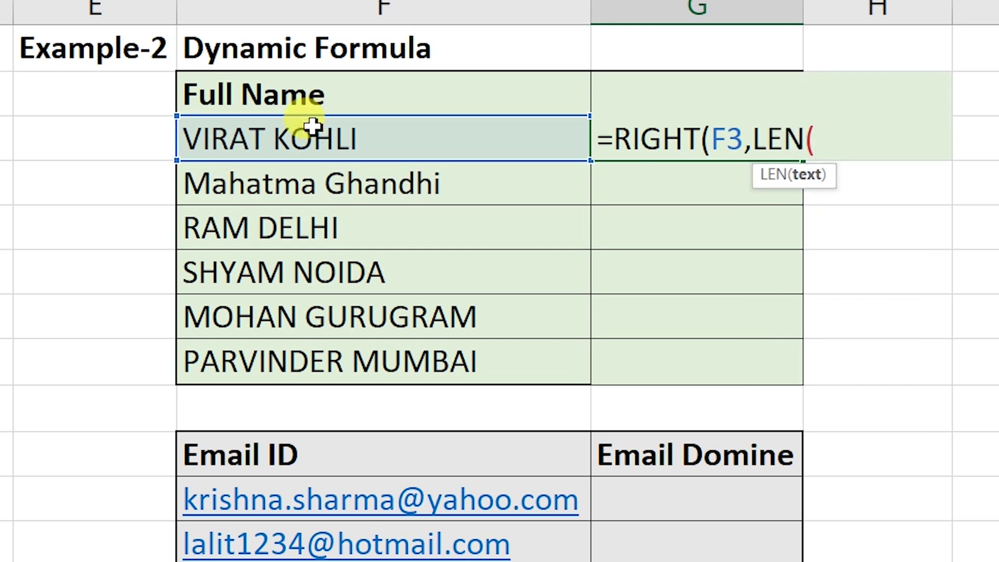
pyautogui.click(312, 125)
pyautogui.write(')')
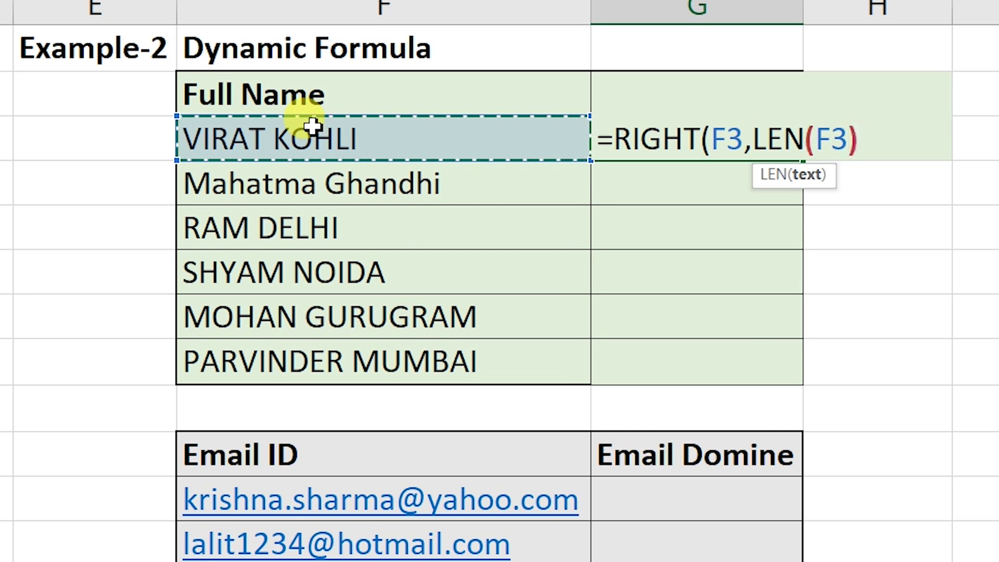
pyautogui.write('-')
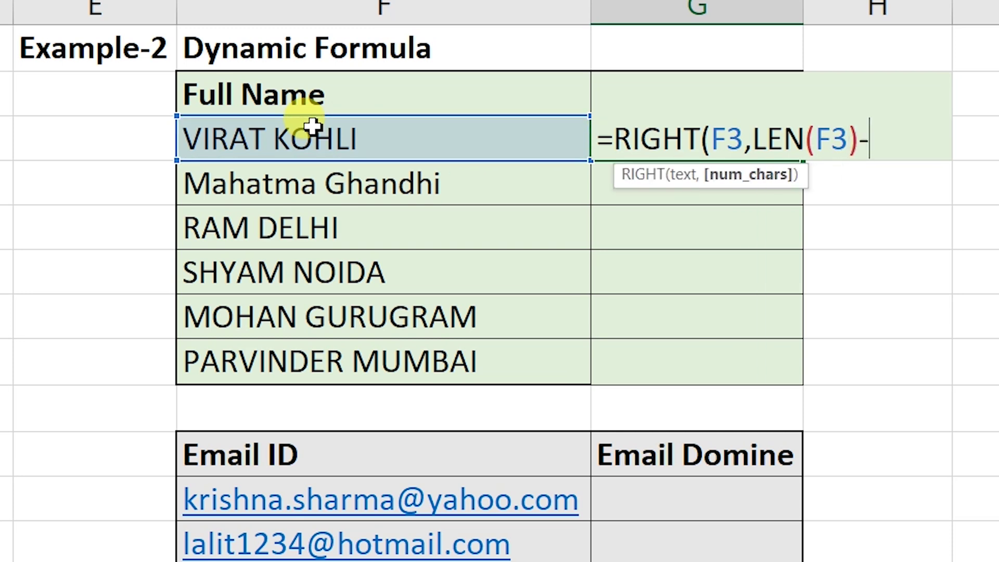
pyautogui.write('fin')
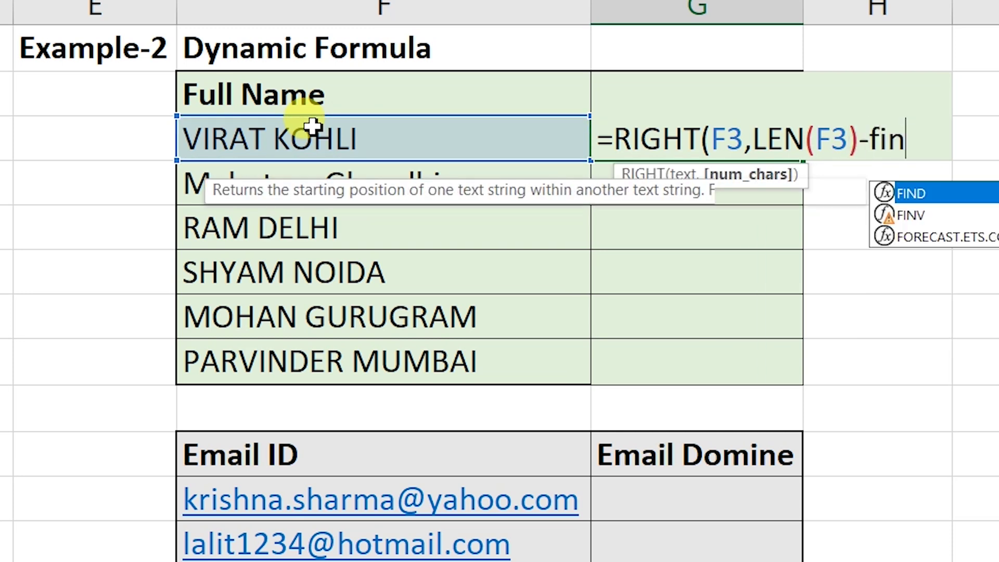
pyautogui.write('d')
pyautogui.press('Tab')
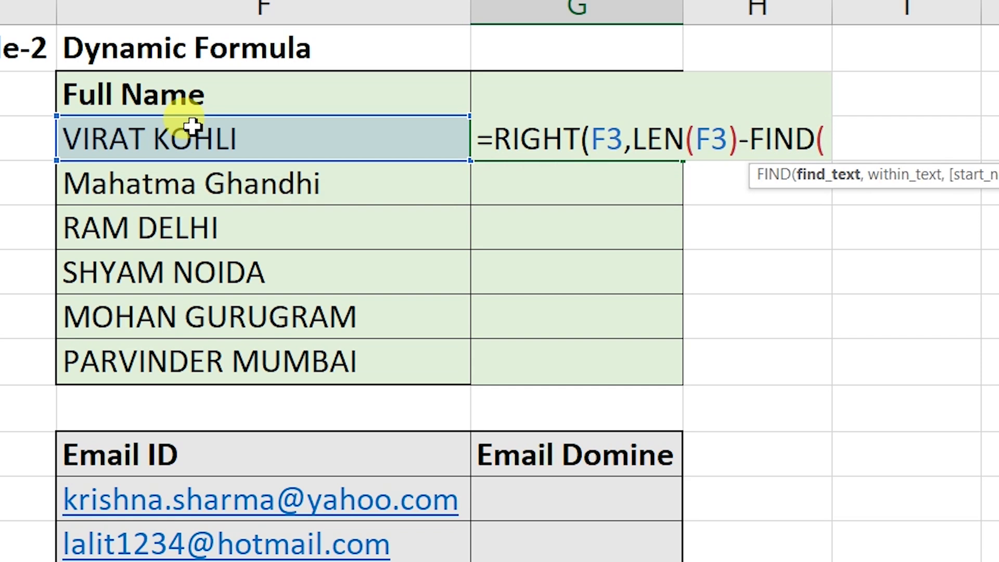
pyautogui.write('"')
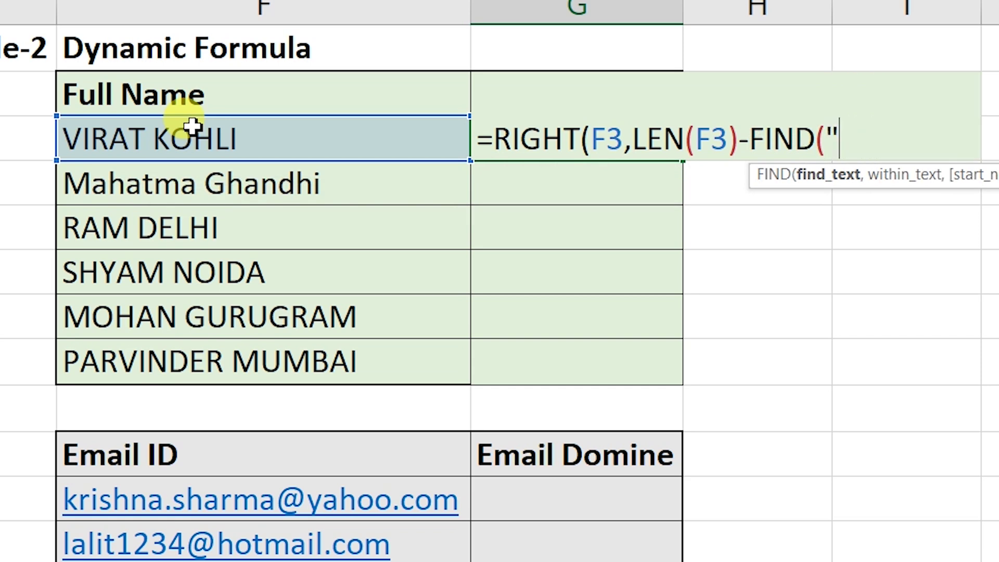
pyautogui.write(' "')
pyautogui.write(',')
pyautogui.click(193, 124)
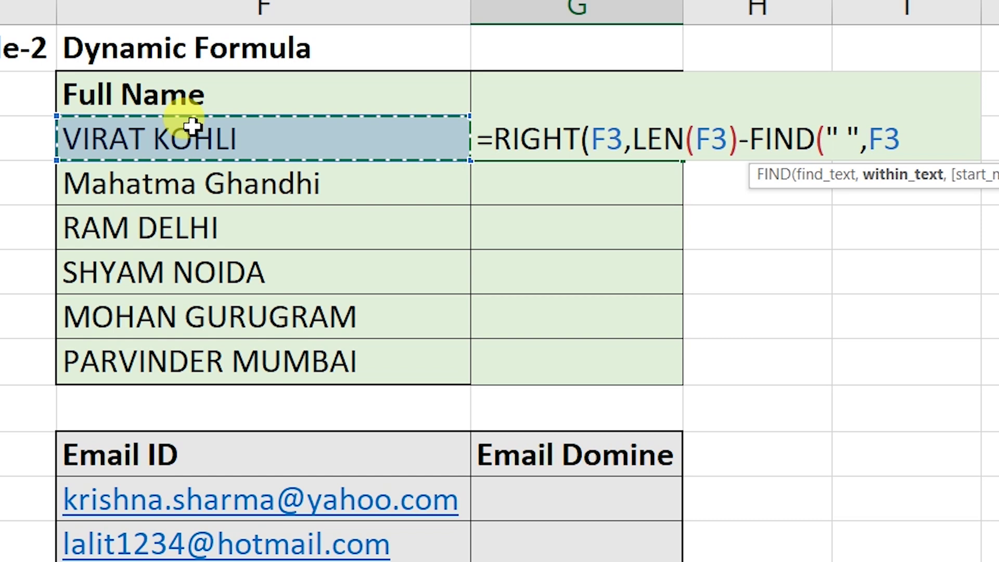
pyautogui.write(')')
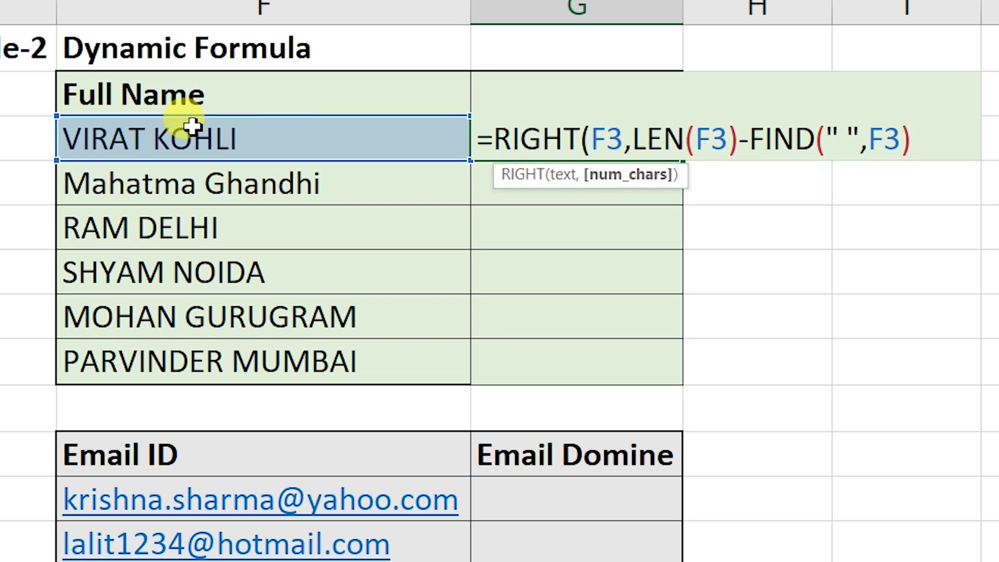
pyautogui.write(')')
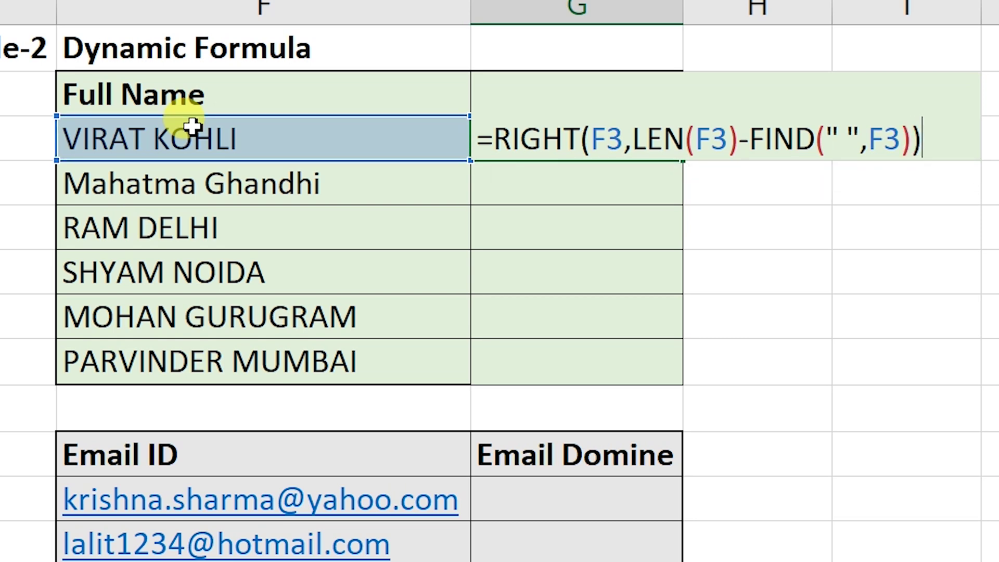
pyautogui.press('Return')
# Step: Fill the dynamic last-name formula from G3 down to G8, returning KOHLI through MUMBAI
pyautogui.click(192, 125)
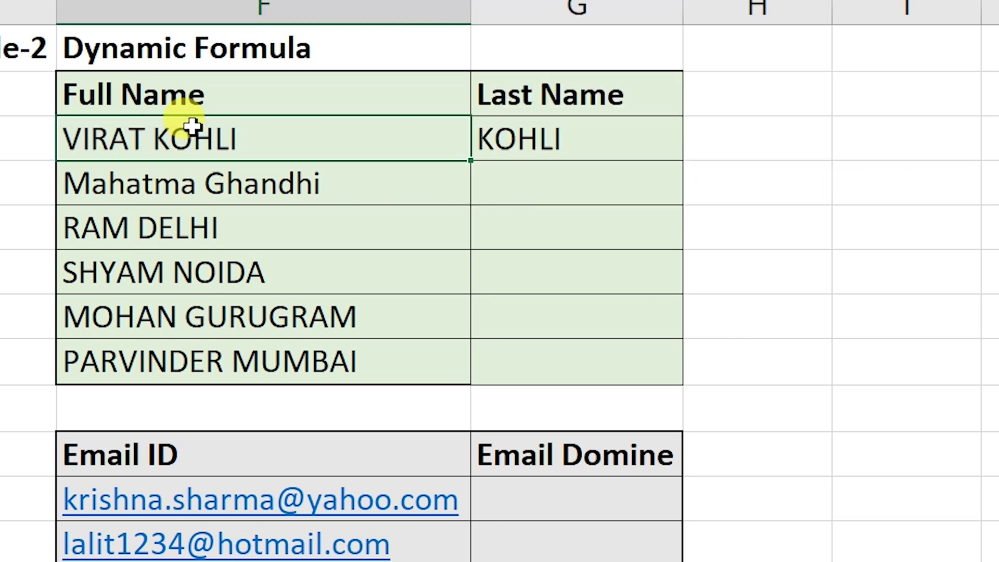
pyautogui.click(525, 142)
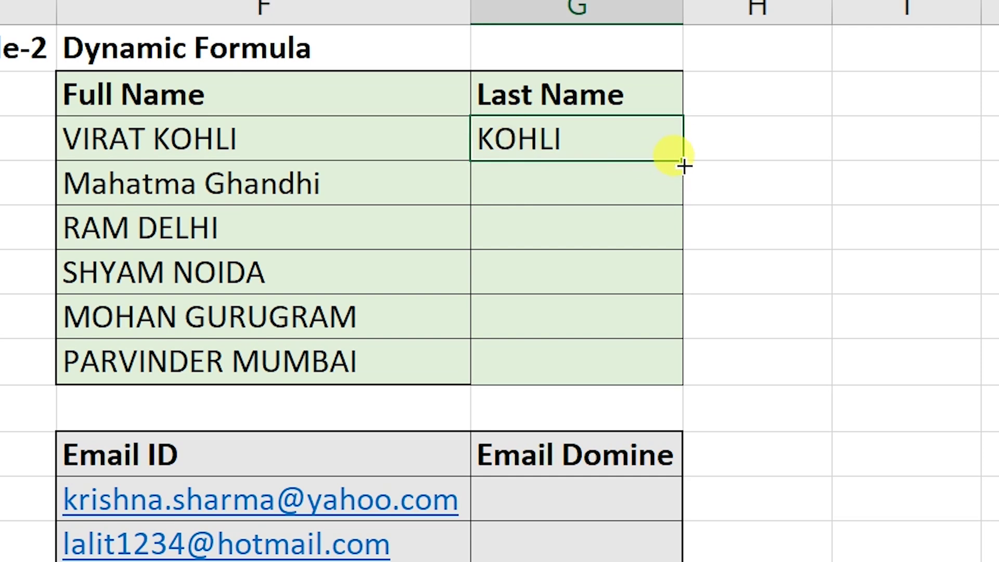
pyautogui.moveTo(690, 168); pyautogui.dragTo(708, 369)
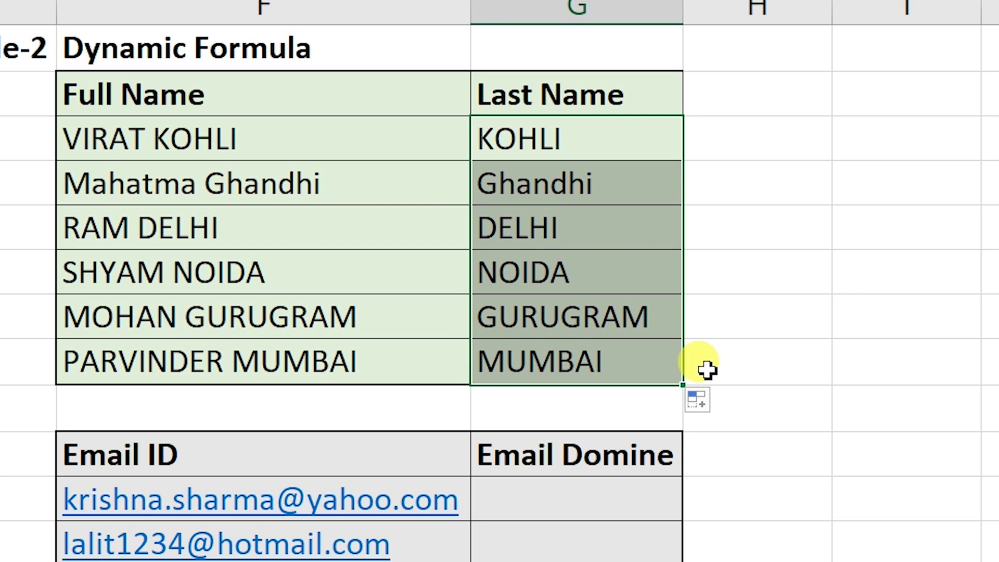
pyautogui.click(373, 197)
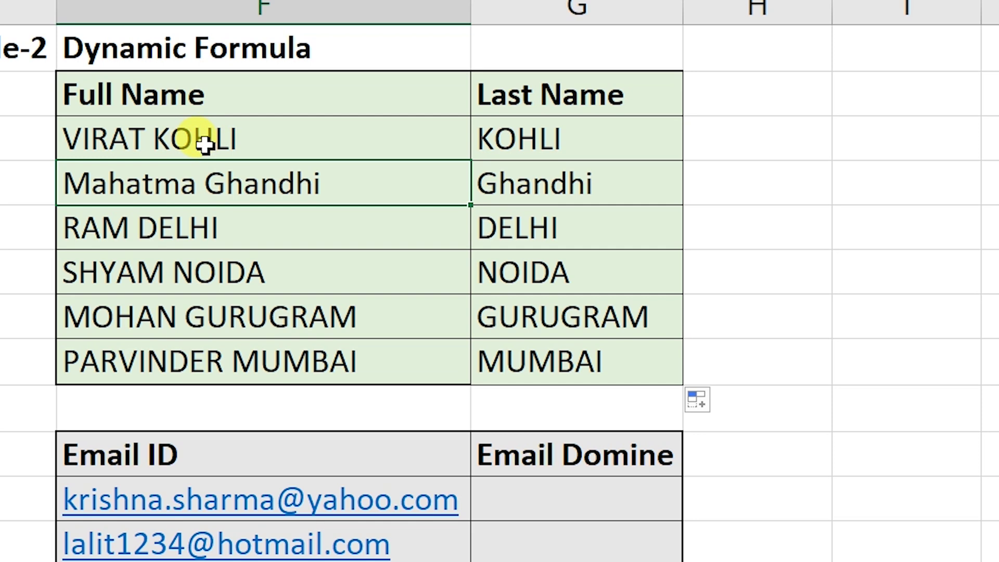
pyautogui.click(205, 146)
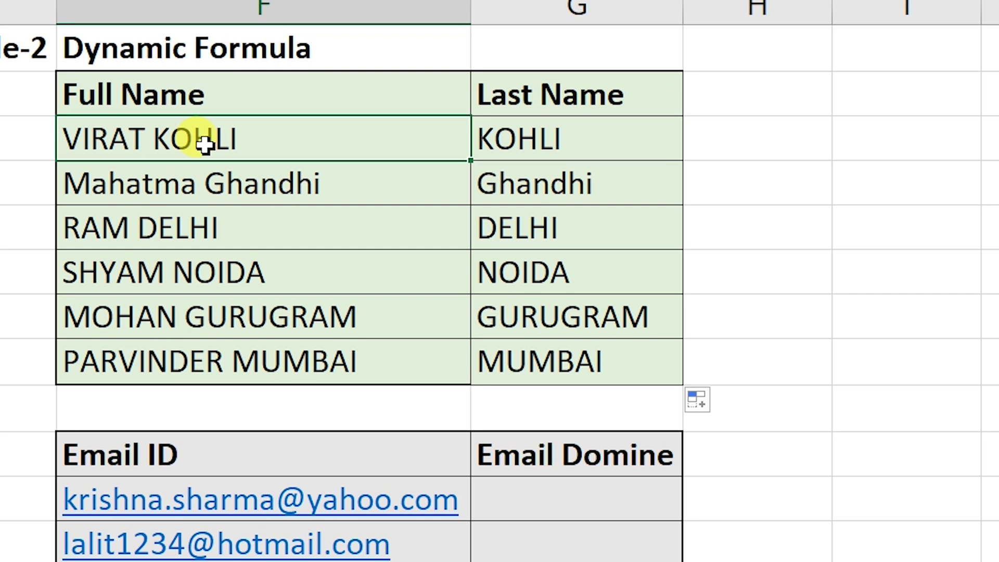
pyautogui.click(654, 216)
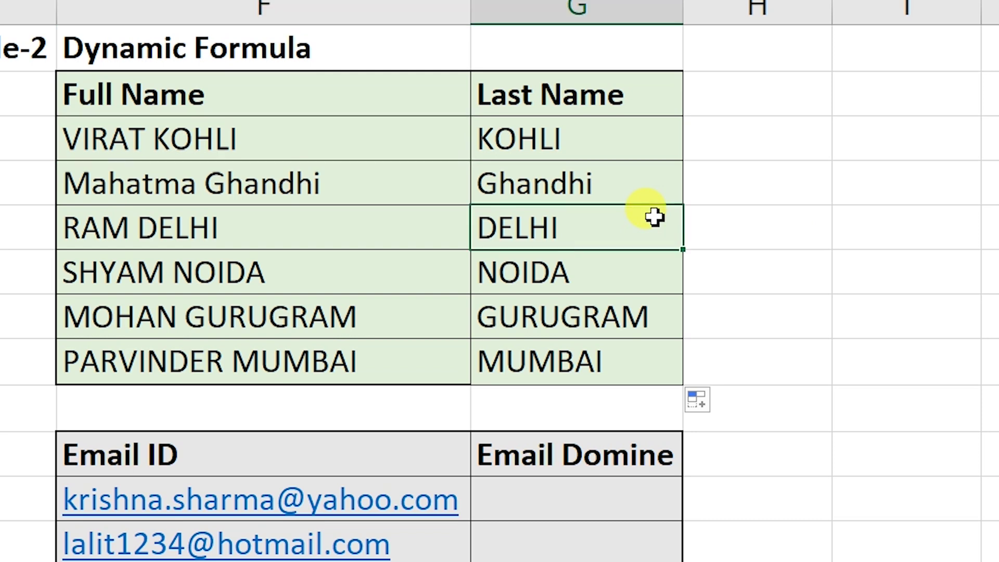
pyautogui.click(520, 492)
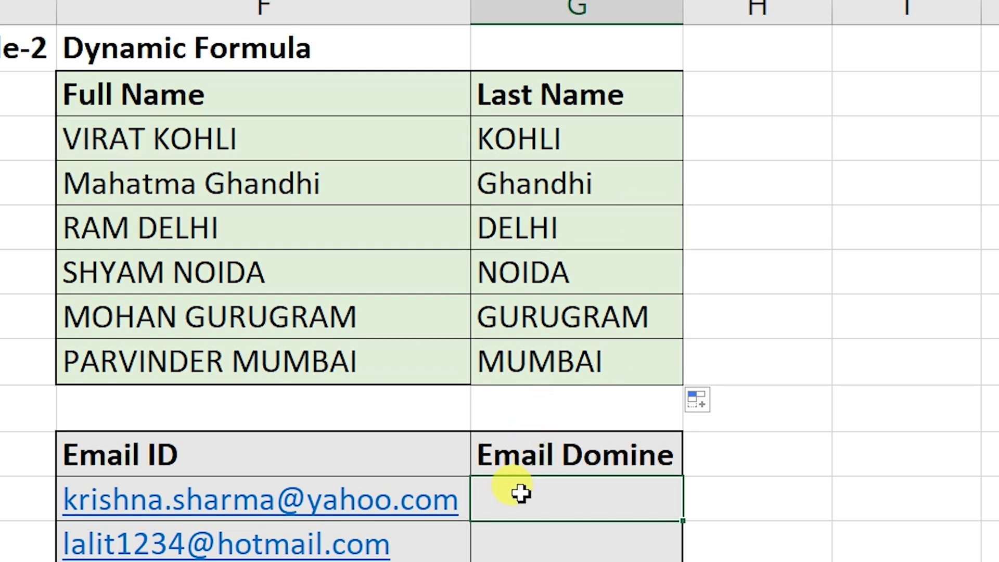
# Step: Enter =RIGHT(F11,LEN(F11)-FIND("@",F11)) in G11 to return the domain yahoo.com
pyautogui.scroll(-2, 435, 494)
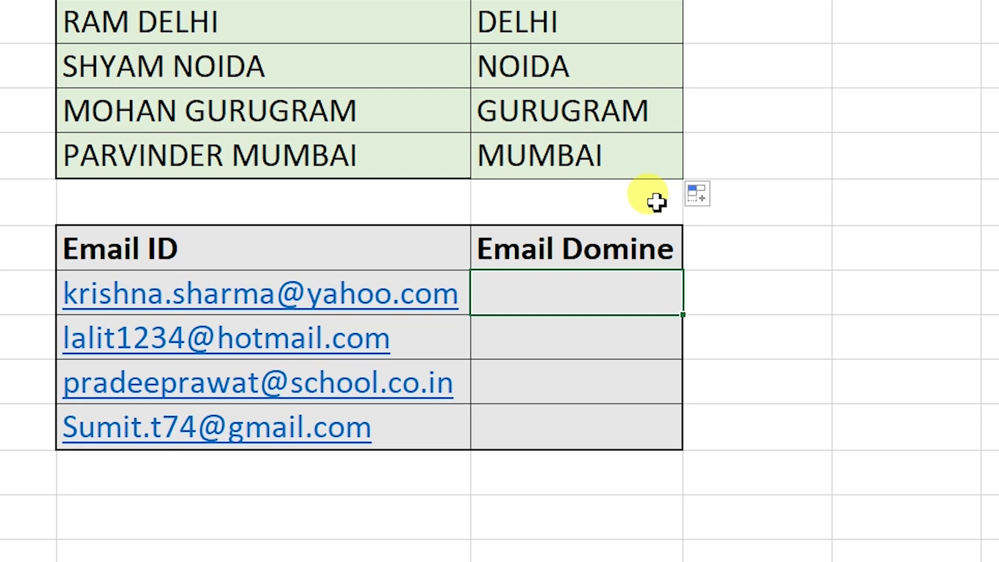
pyautogui.write('=')
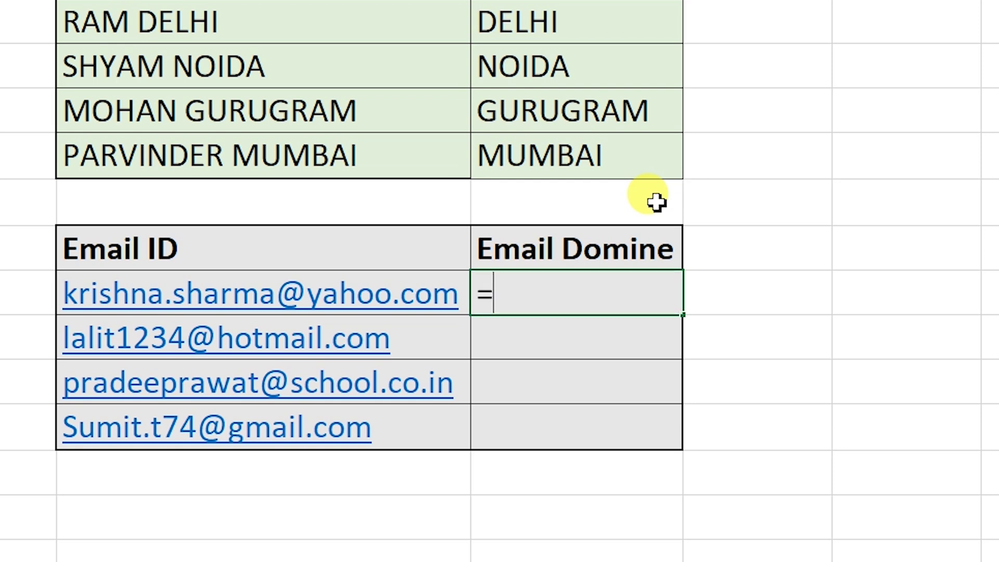
pyautogui.write('right')
pyautogui.press('Tab')
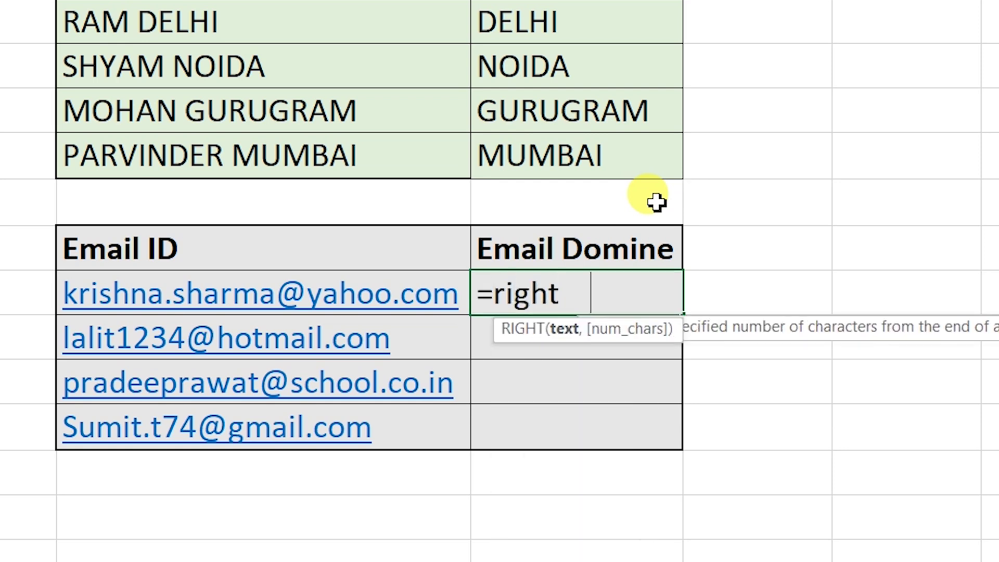
pyautogui.press('Left')
pyautogui.write(',')
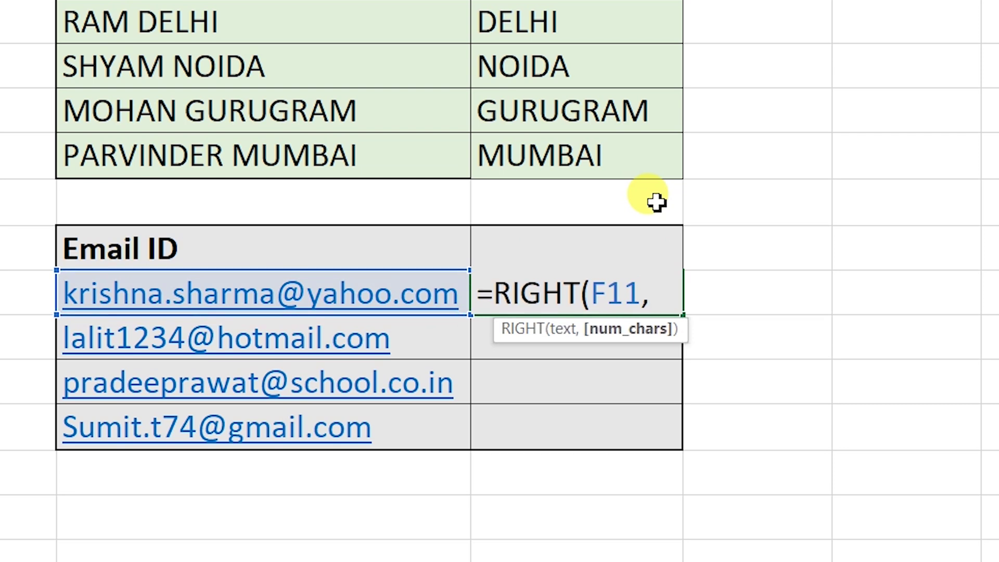
pyautogui.write('len')
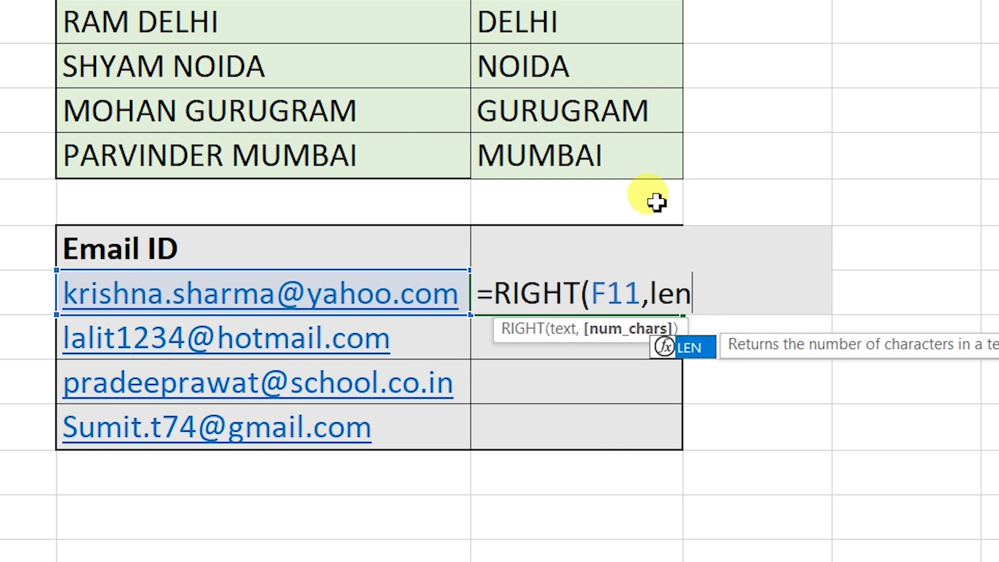
pyautogui.press('Tab')
pyautogui.press('Left')
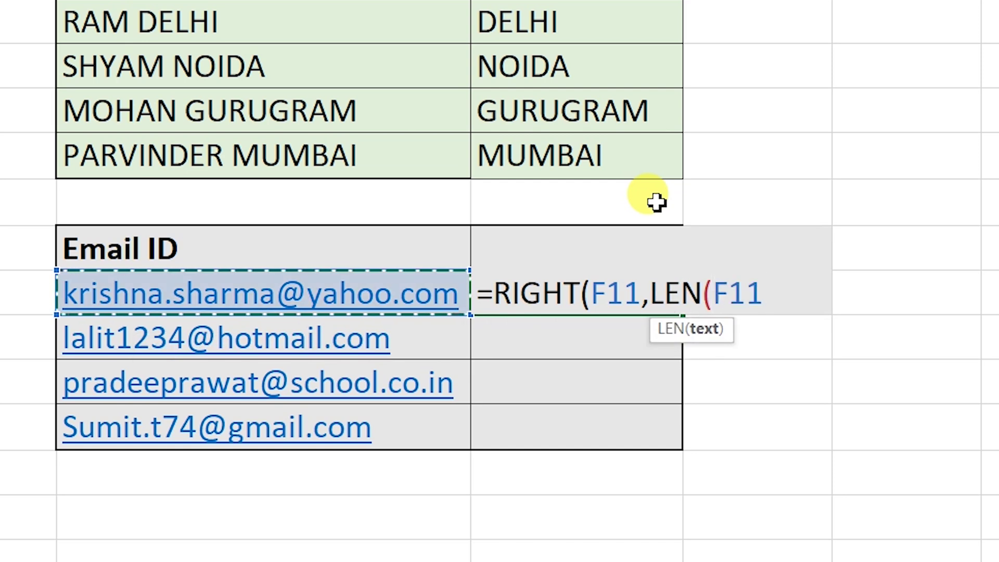
pyautogui.write(')')
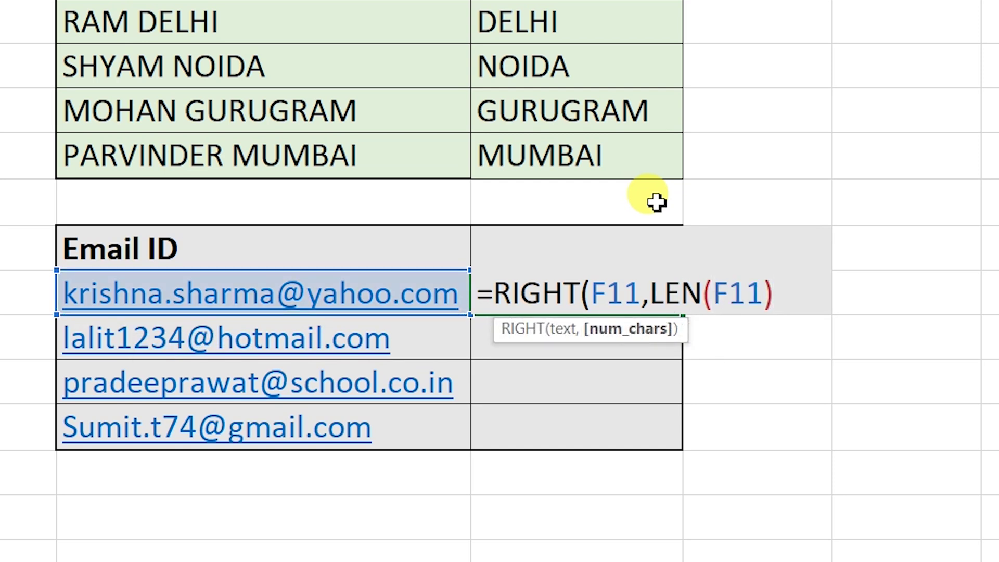
pyautogui.write('-')
pyautogui.write('fin')
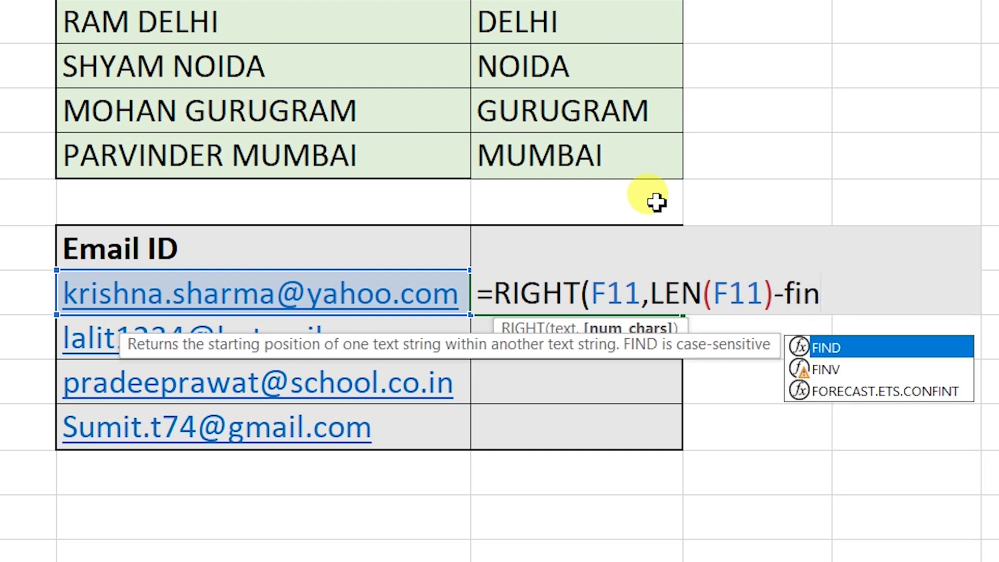
pyautogui.write('d')
pyautogui.press('Tab')
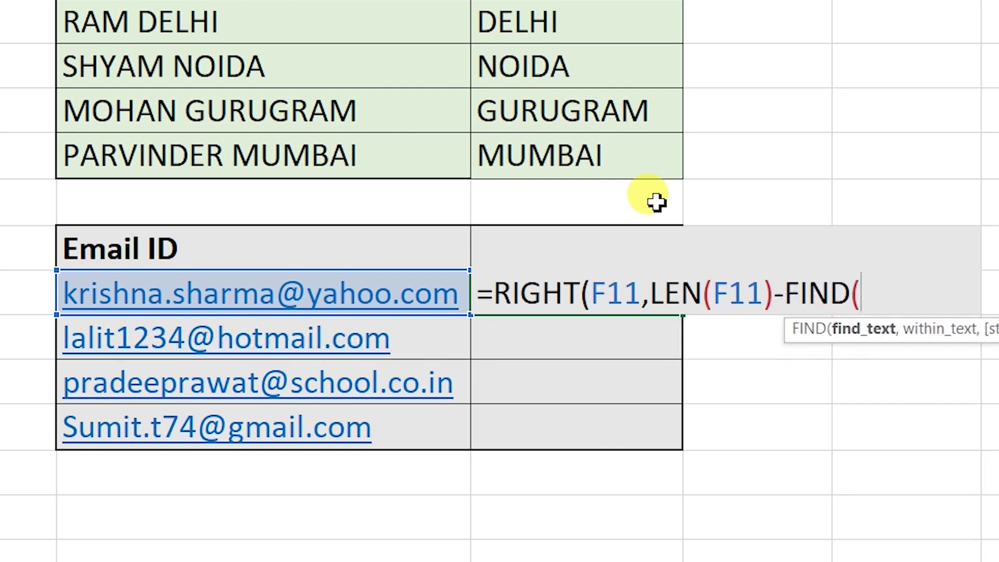
pyautogui.write('"')
pyautogui.write('@"')
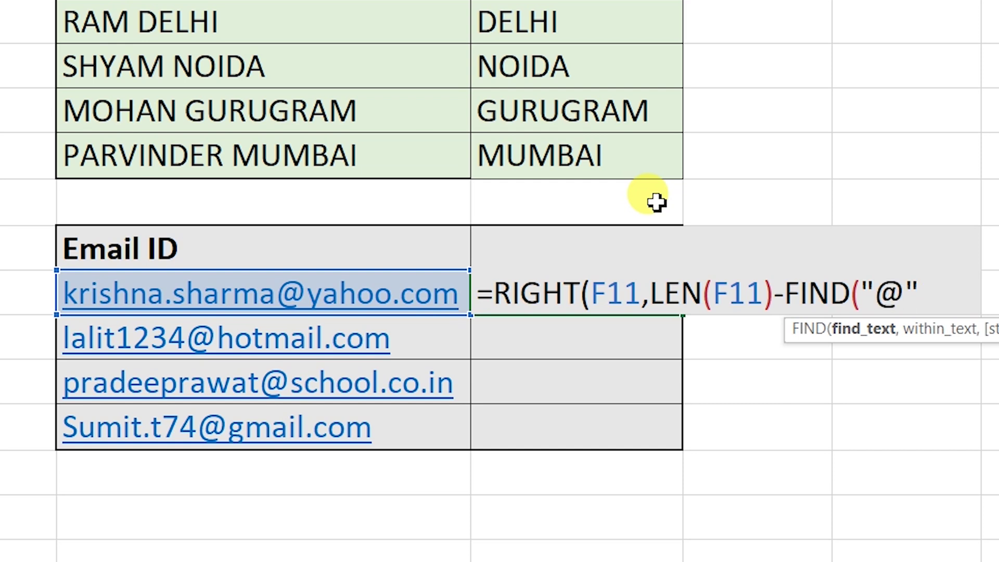
pyautogui.write(',')
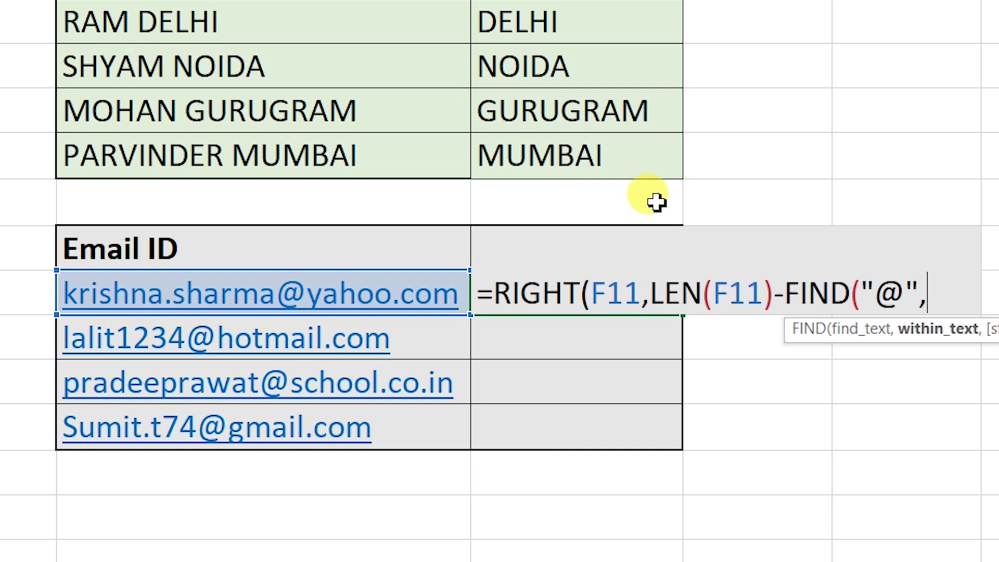
pyautogui.click(394, 299)
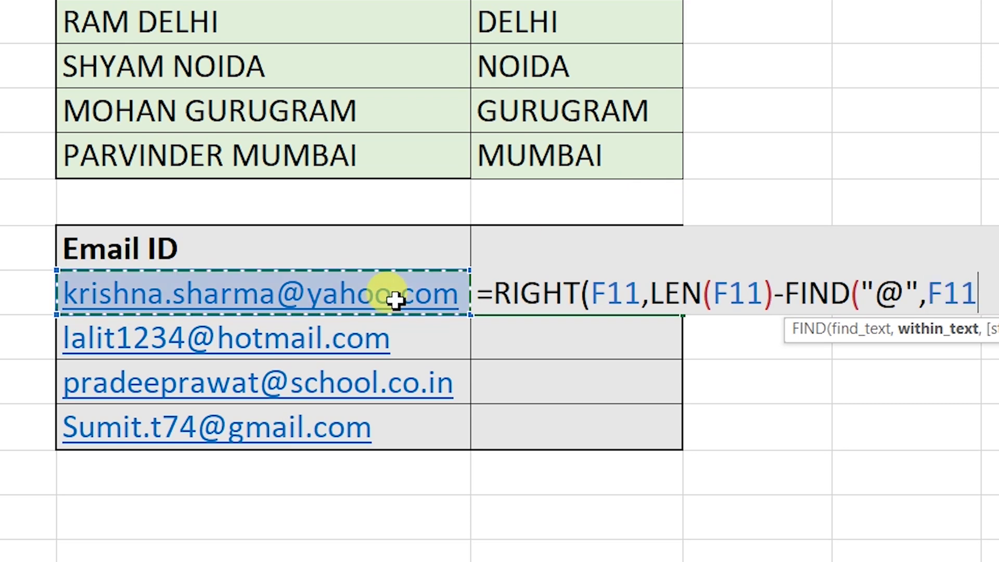
pyautogui.write(')')
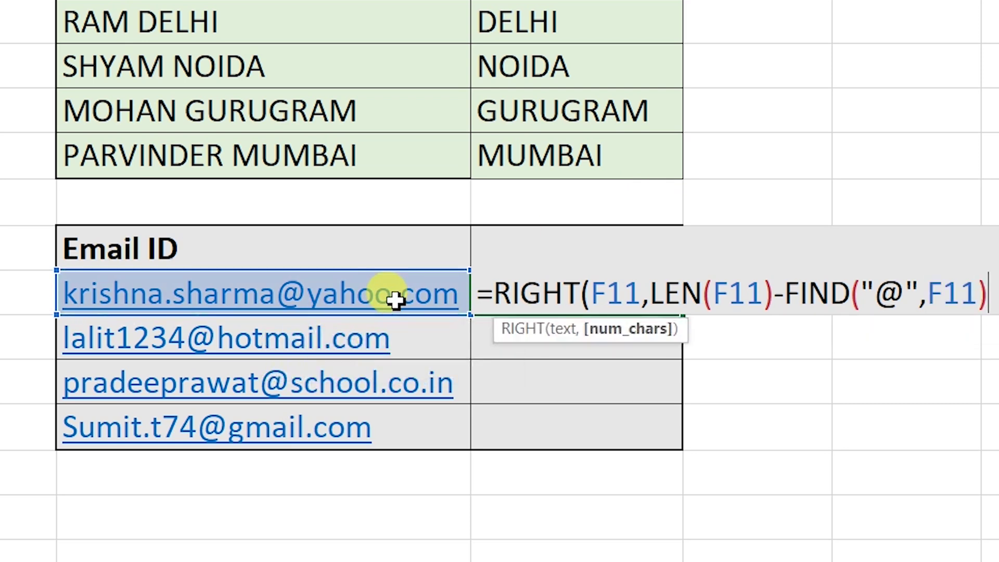
pyautogui.write(')')
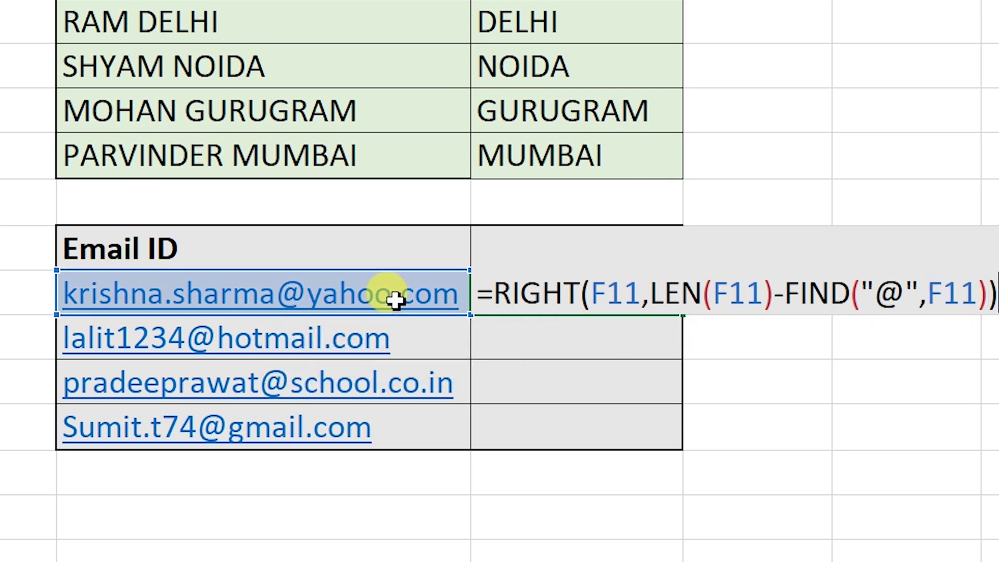
pyautogui.press('Return')
# Step: Fill the G11 domain formula down to G14, showing hotmail.com, school.co.in and gmail.com
pyautogui.click(515, 284)
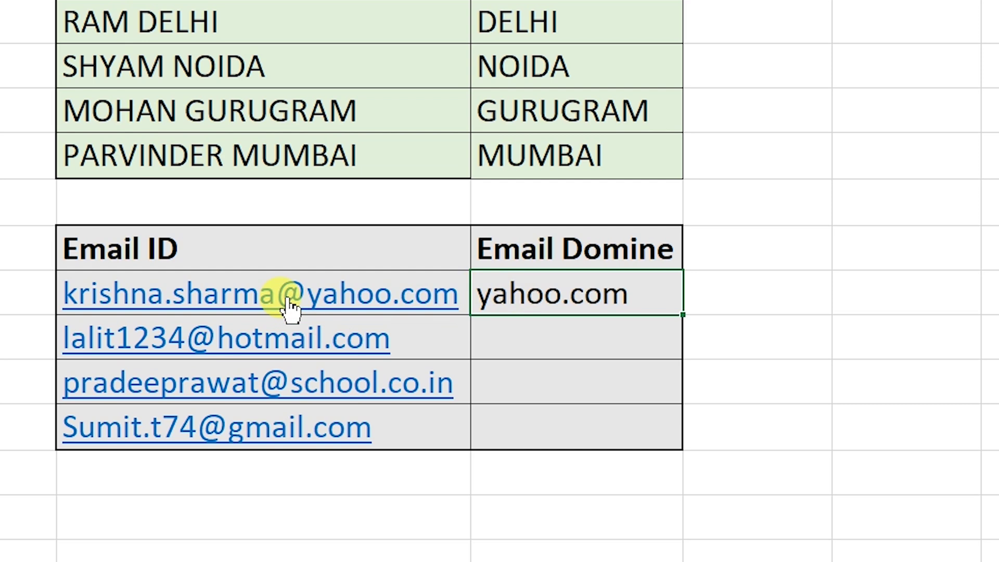
pyautogui.doubleClick(685, 316)
pyautogui.click(747, 345)
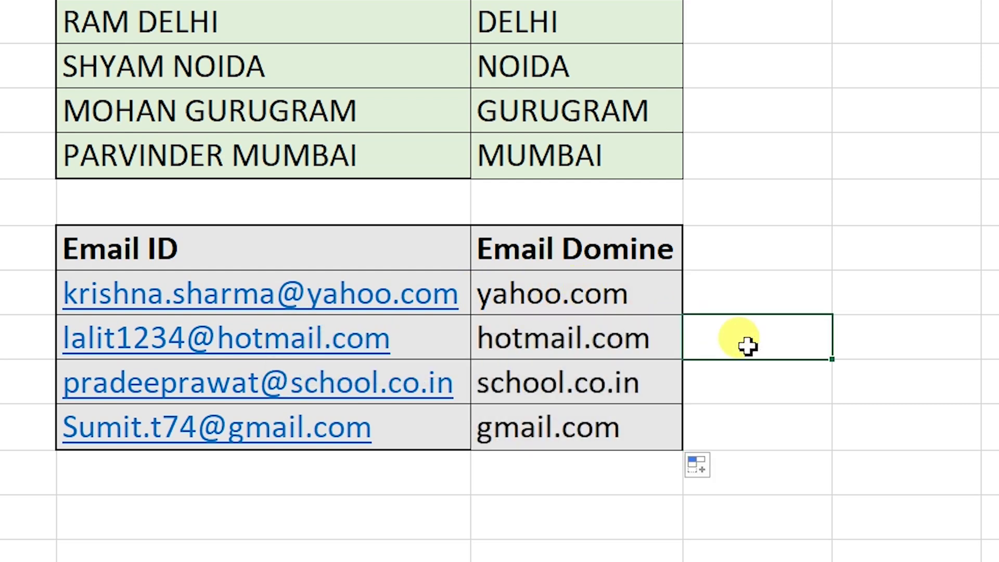